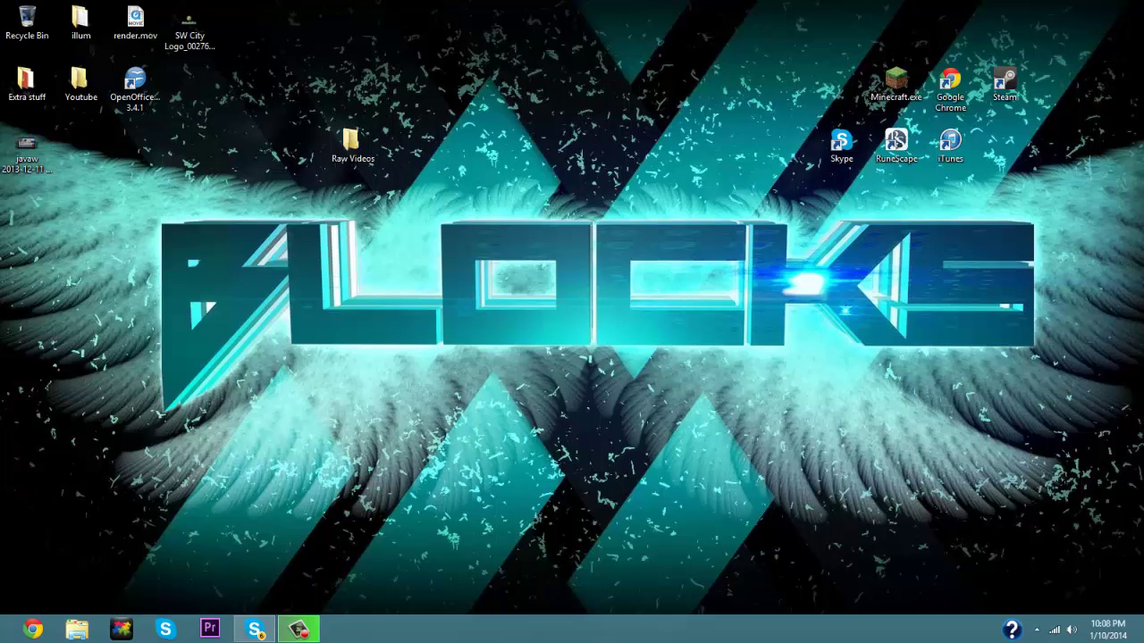
# Open Google Chrome and go to google.com.
pyautogui.click(32, 629)
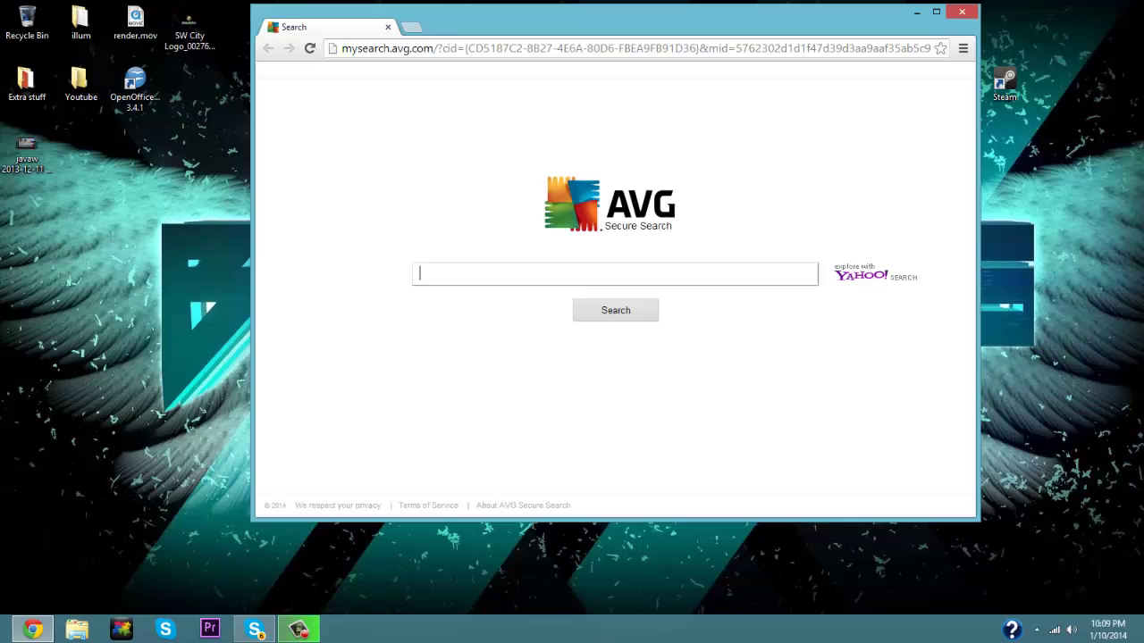
pyautogui.hotkey('ctrl', 'l')
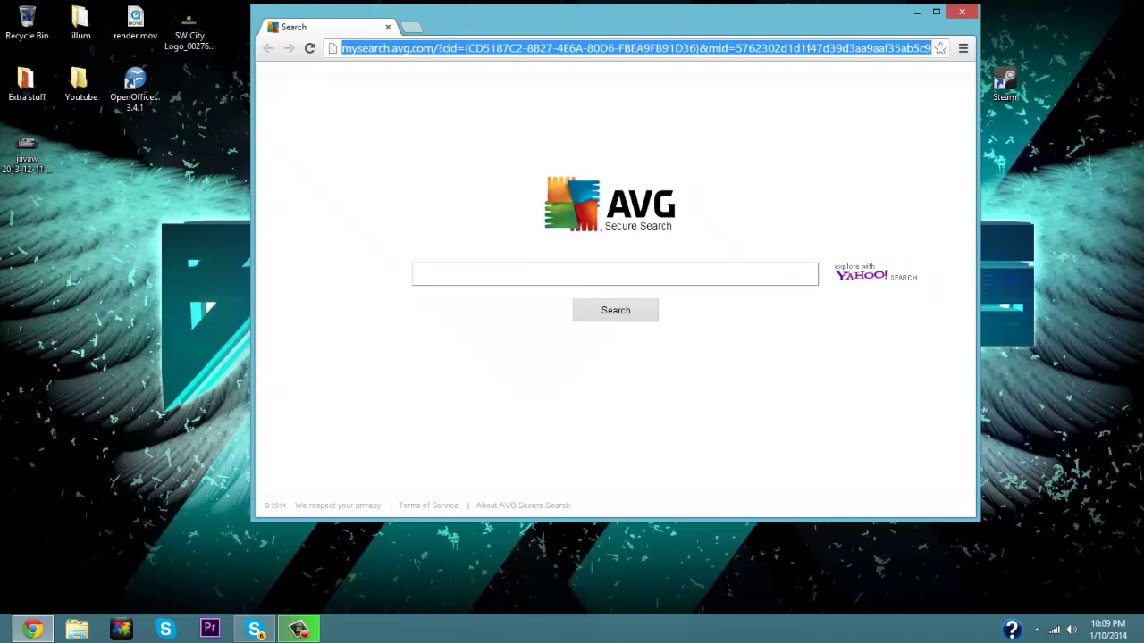
pyautogui.write('google.com')
pyautogui.press('Return')
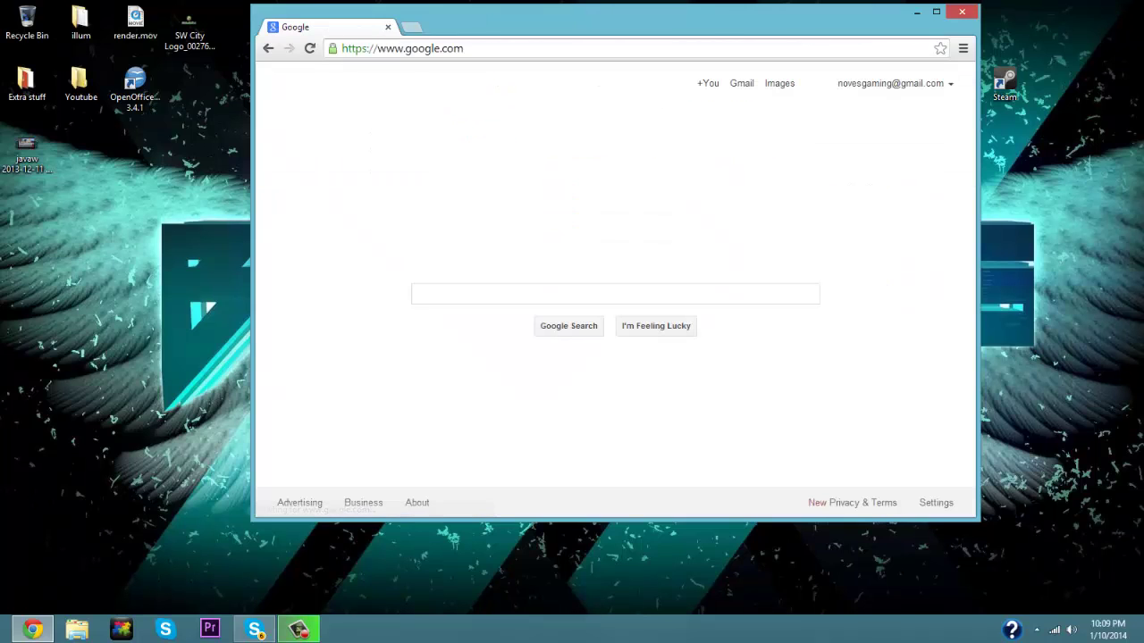
# Search Google for "minecraft forge" and open the Minecraft Forge Downloads page.
pyautogui.write('minecraf')
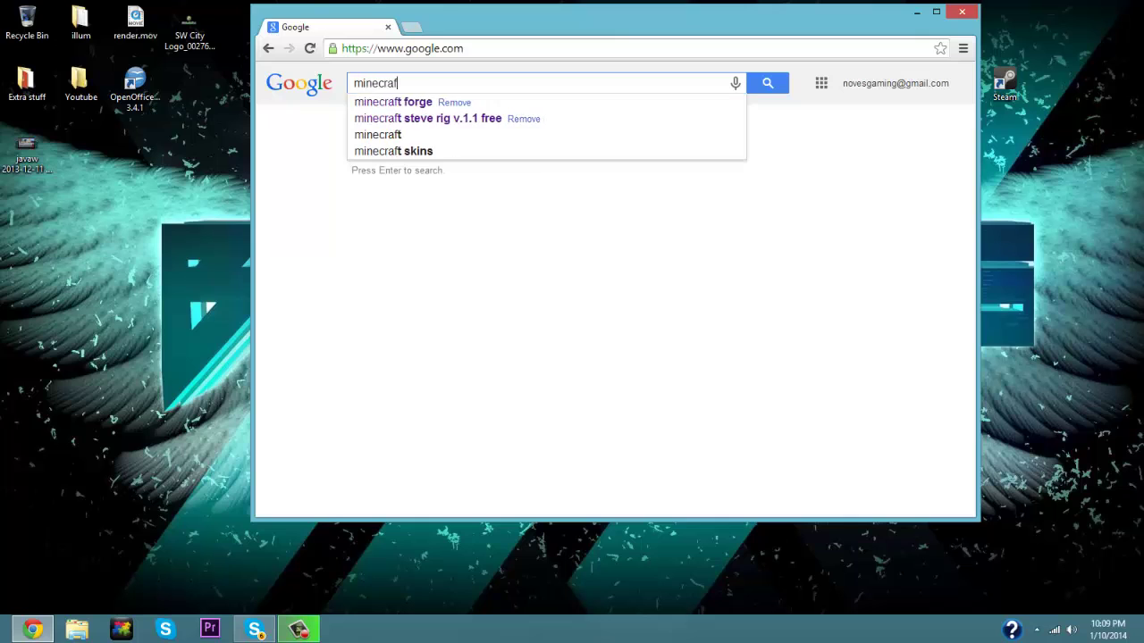
pyautogui.write('t forge')
pyautogui.press('Return')
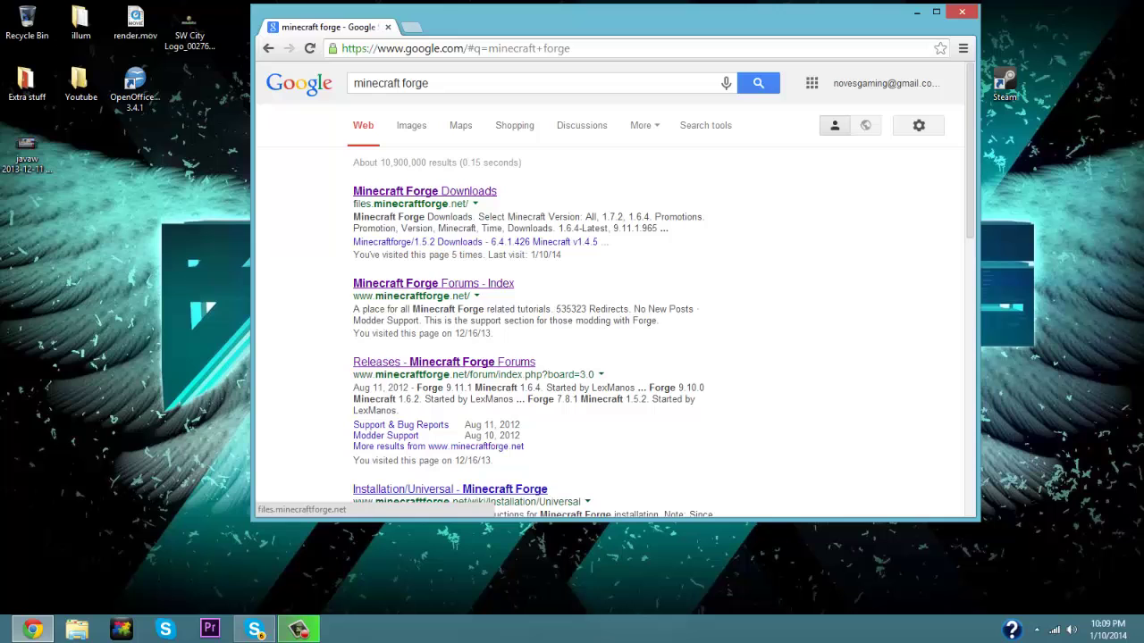
pyautogui.click(424, 191)
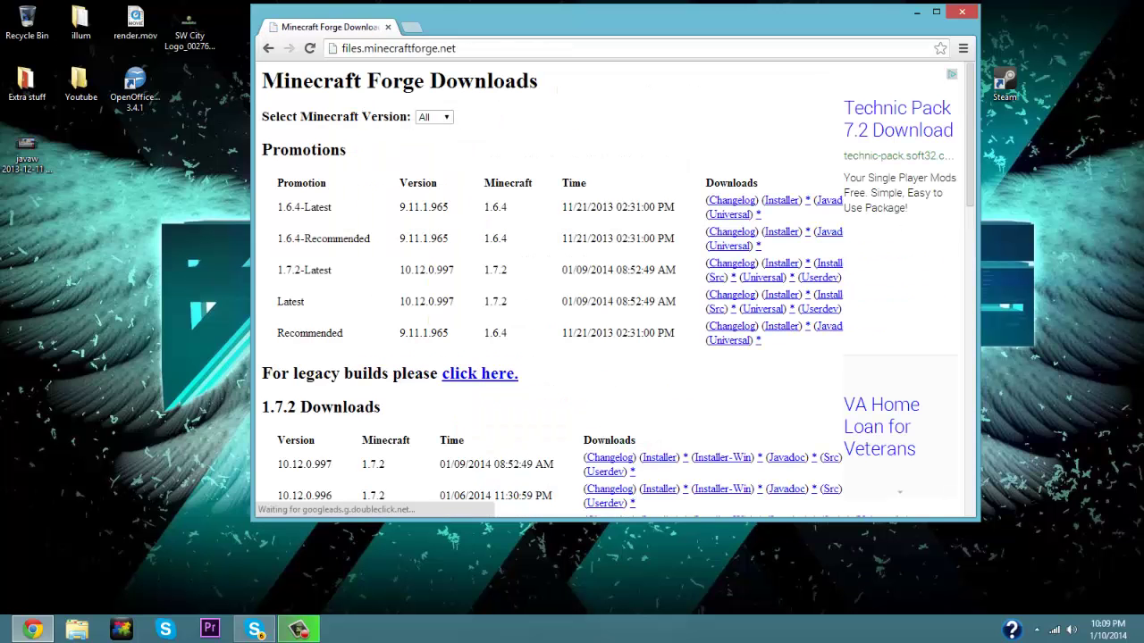
# Examine the promoted Forge builds, their Minecraft versions and download links, and the 1.7.2 Downloads list in a maximized window.
pyautogui.moveTo(274, 182); pyautogui.dragTo(494, 332)
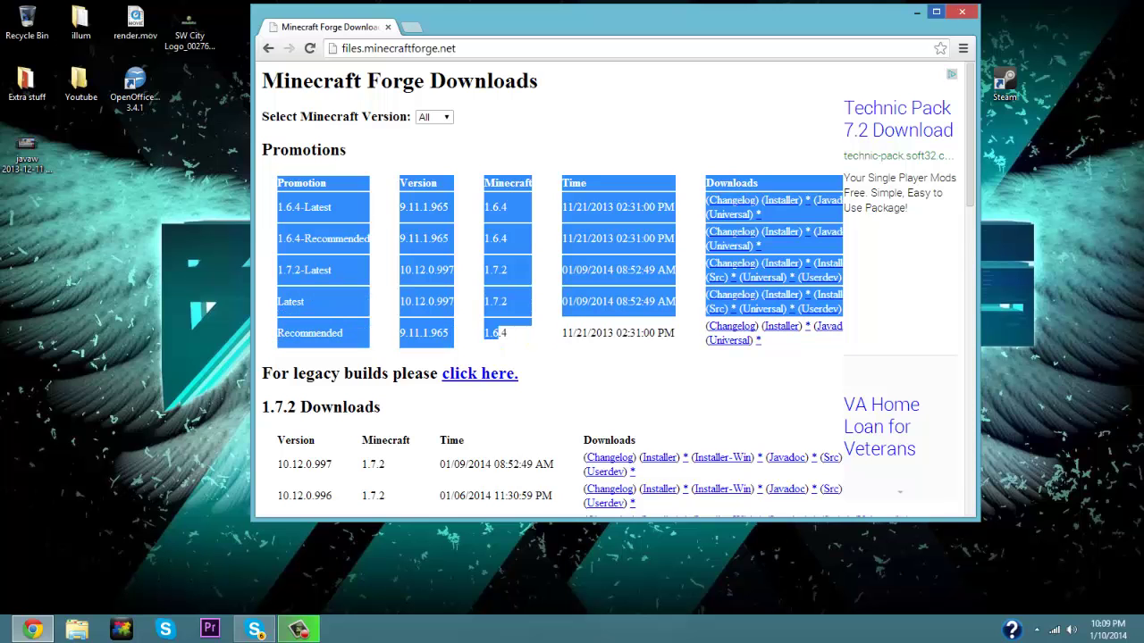
pyautogui.click(935, 11)
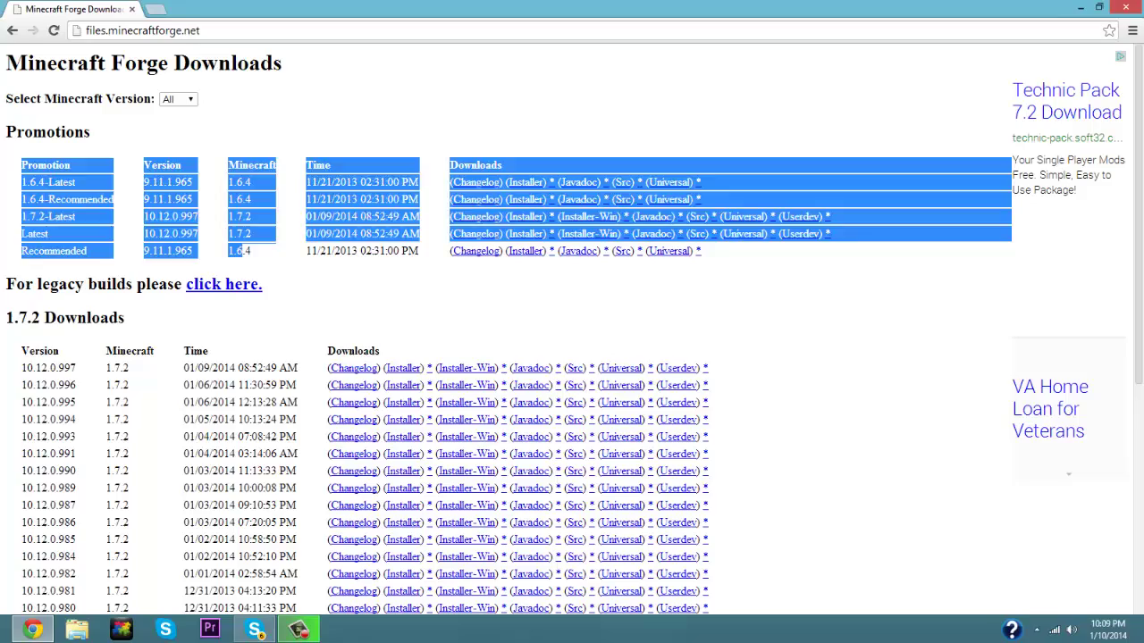
pyautogui.moveTo(19, 317); pyautogui.dragTo(251, 293)
pyautogui.scroll(5, 250, 294)
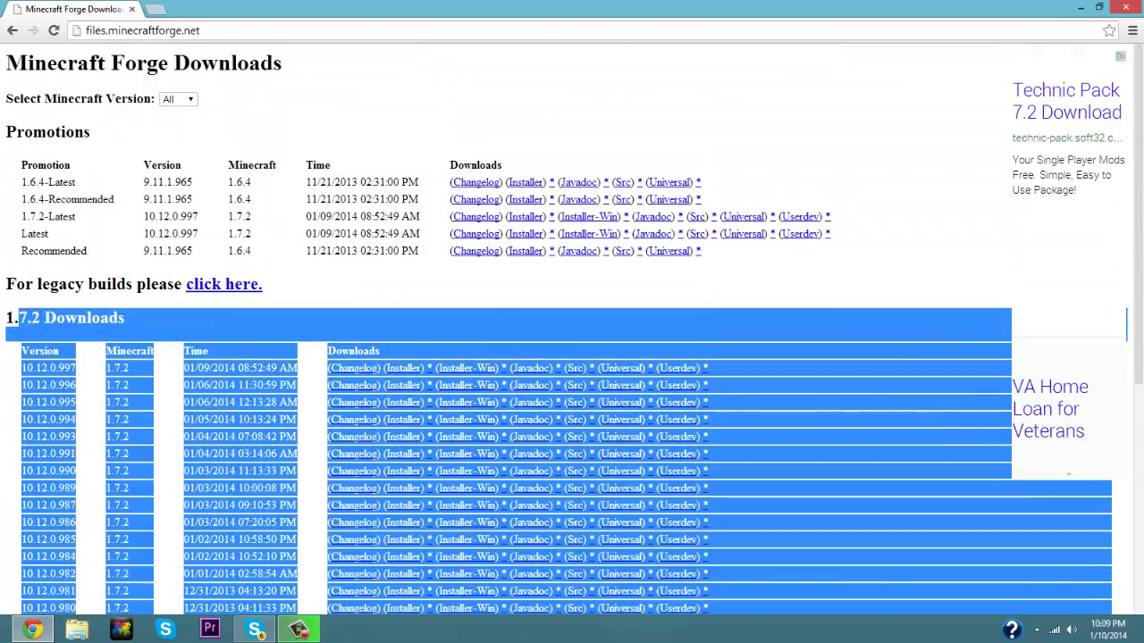
pyautogui.click(376, 295)
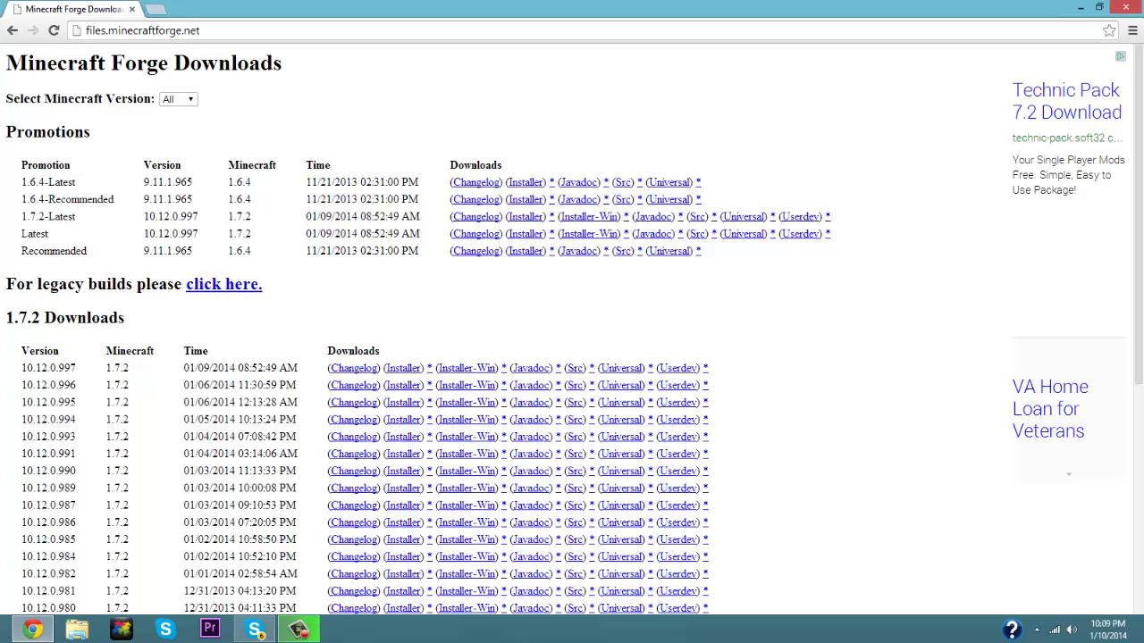
pyautogui.moveTo(20, 182); pyautogui.dragTo(171, 200)
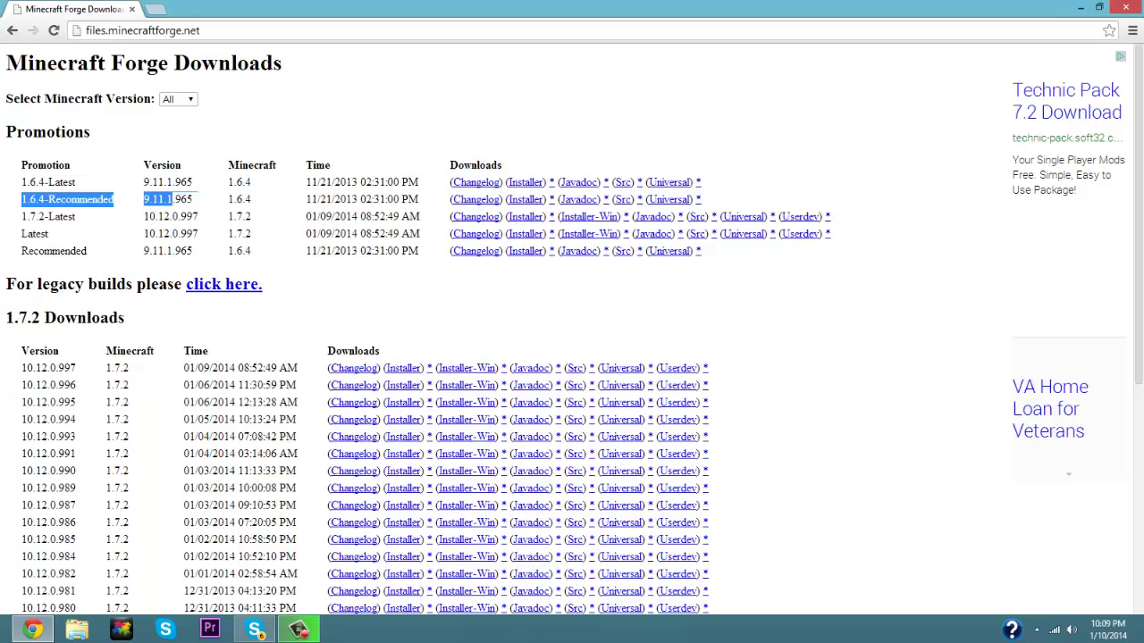
pyautogui.moveTo(22, 216); pyautogui.dragTo(113, 251)
pyautogui.click(114, 252)
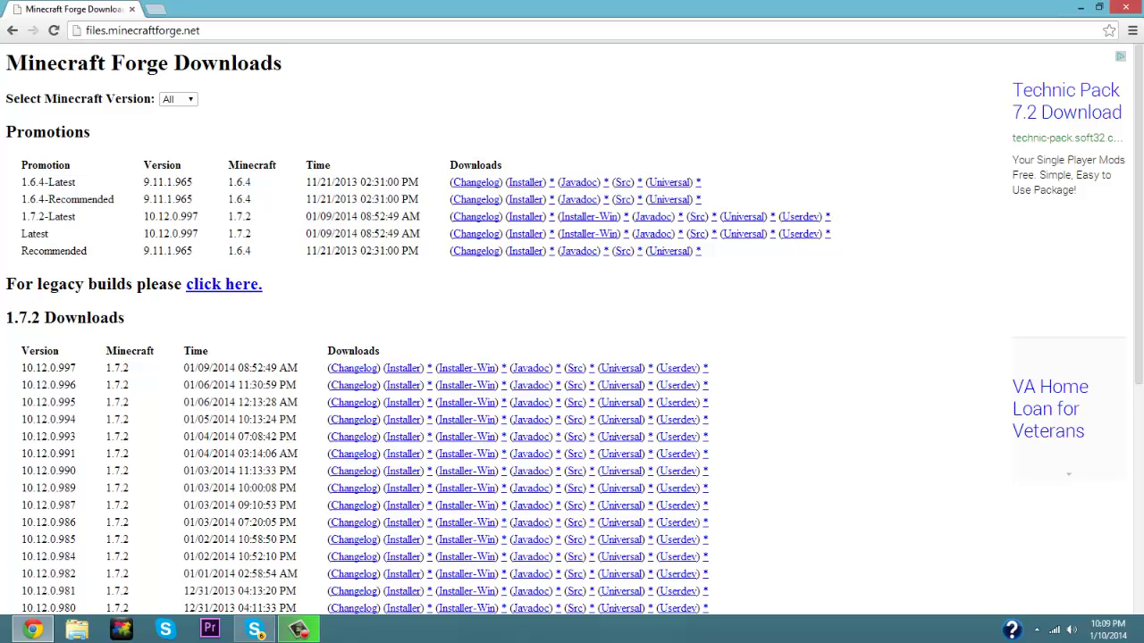
pyautogui.moveTo(21, 218); pyautogui.dragTo(49, 234)
pyautogui.moveTo(228, 217); pyautogui.dragTo(252, 234)
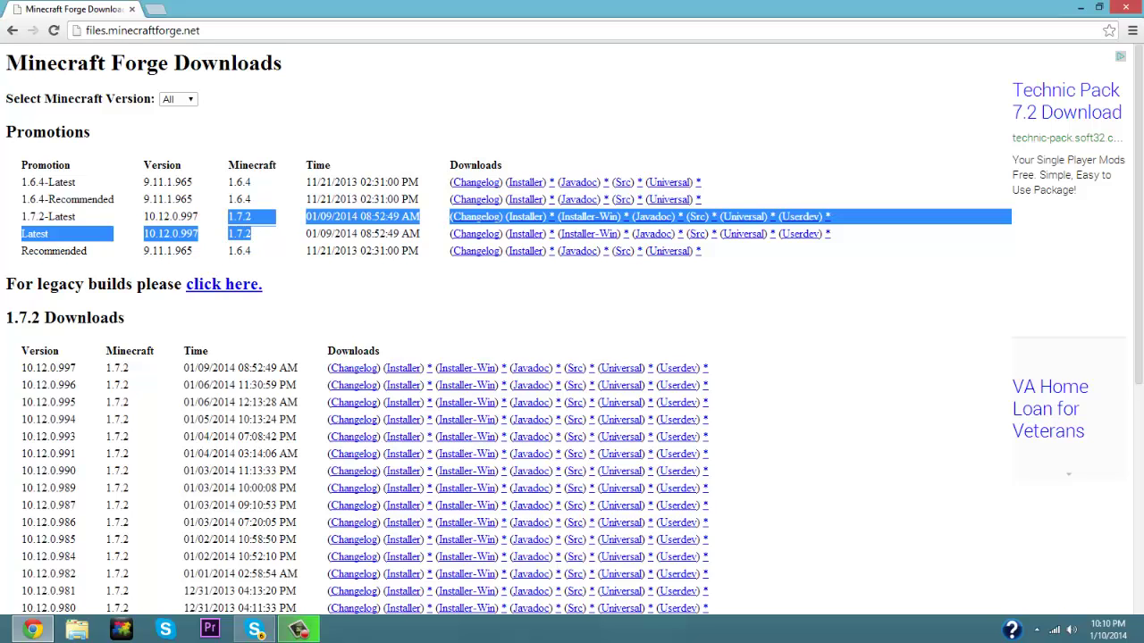
pyautogui.click(254, 235)
pyautogui.moveTo(332, 234); pyautogui.dragTo(741, 254)
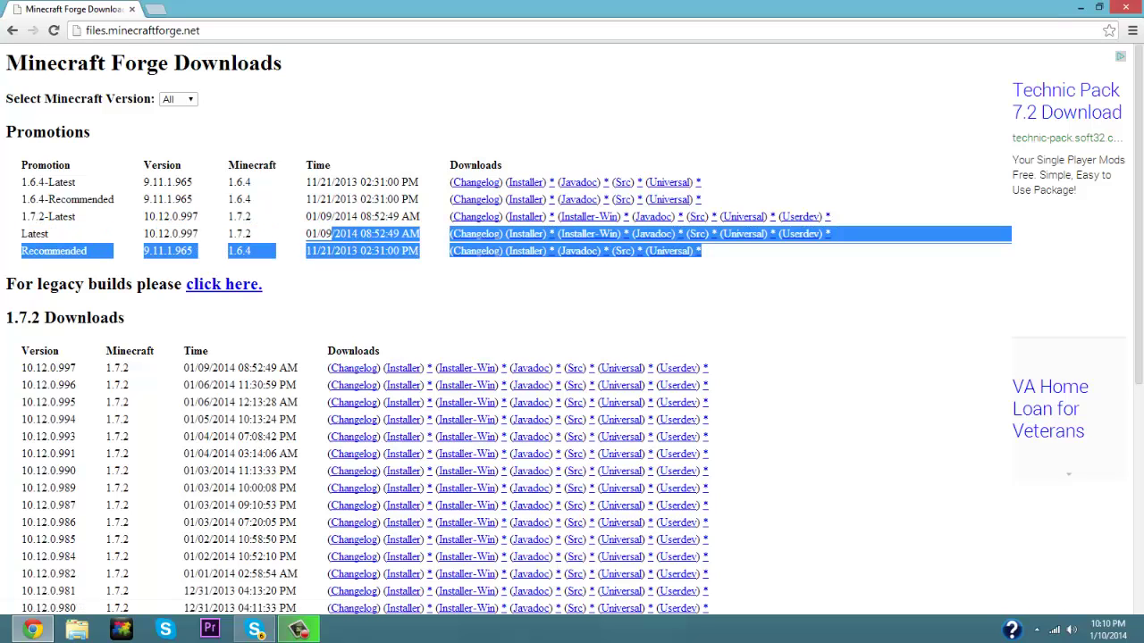
pyautogui.click(729, 266)
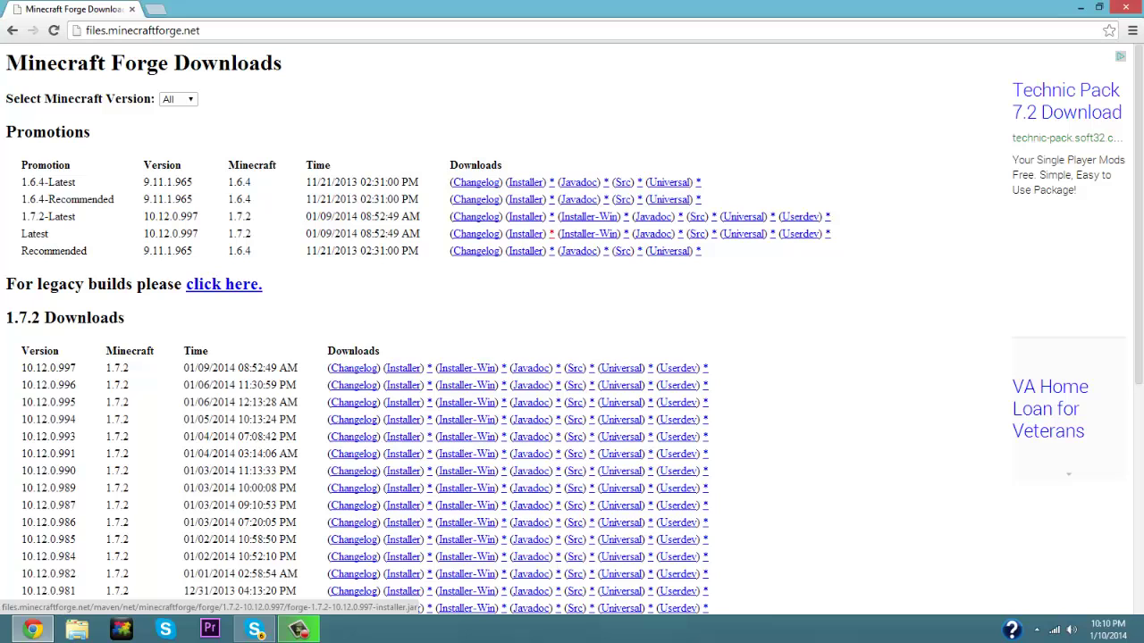
# Download and keep the installer of the Latest Forge build 10.12.0.997, place the jar file on the desktop and close the browser.
pyautogui.click(552, 233)
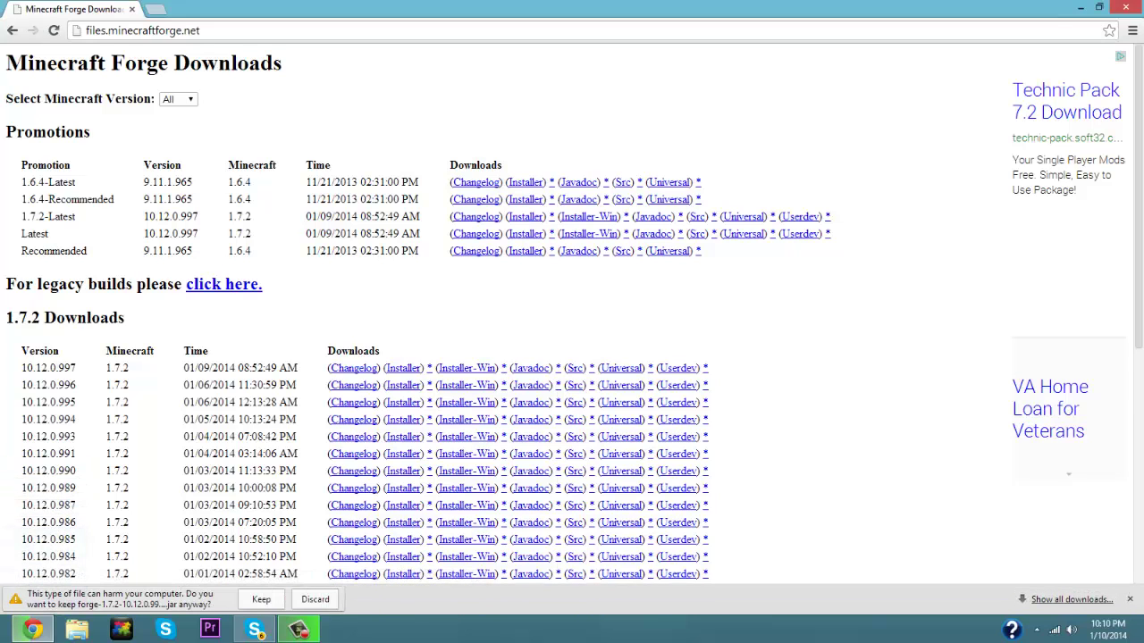
pyautogui.click(261, 600)
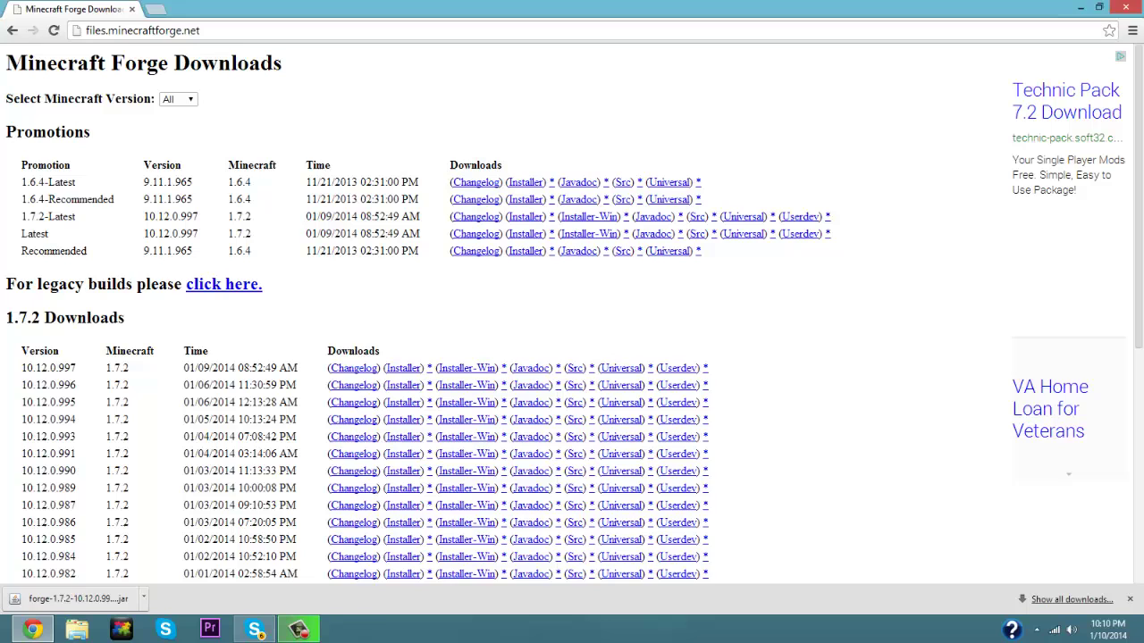
pyautogui.click(1099, 7)
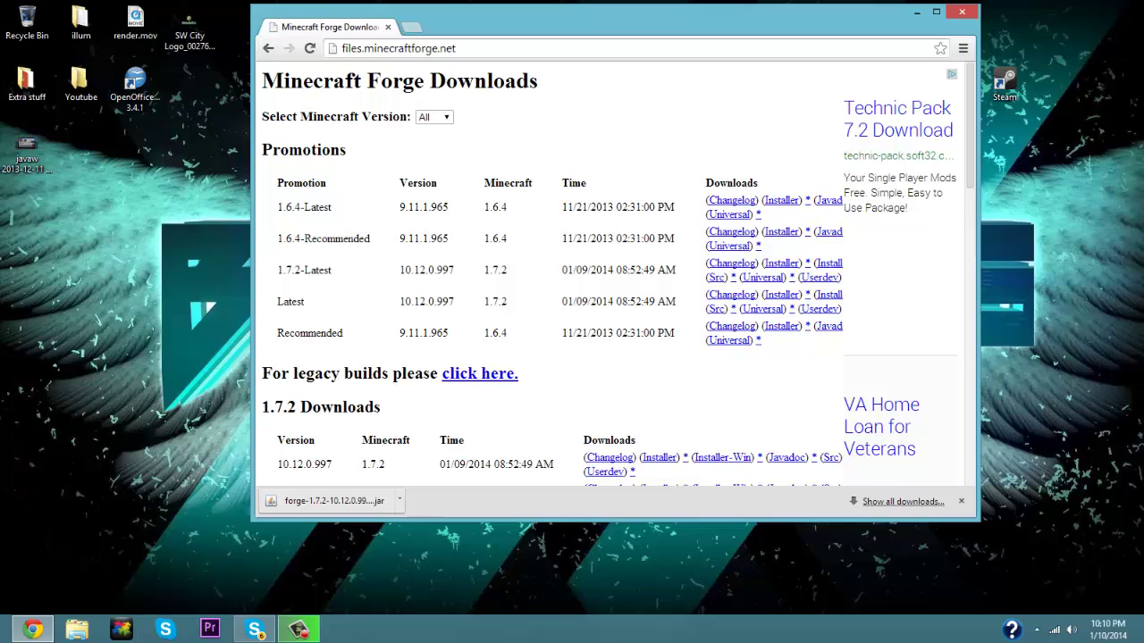
pyautogui.moveTo(330, 500); pyautogui.dragTo(234, 272)
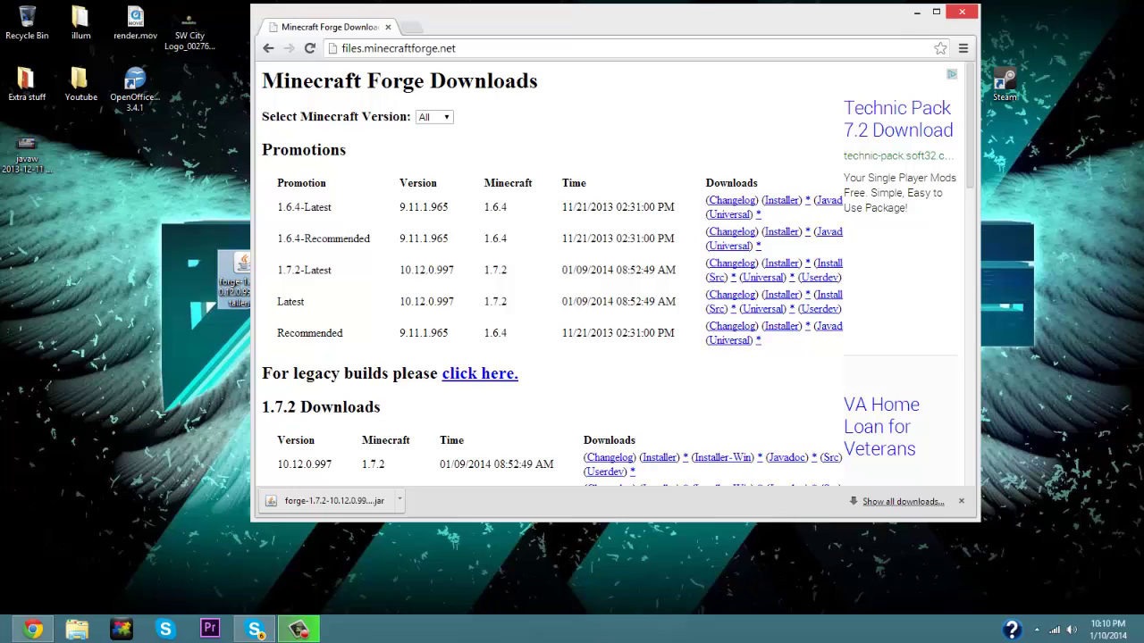
pyautogui.click(961, 12)
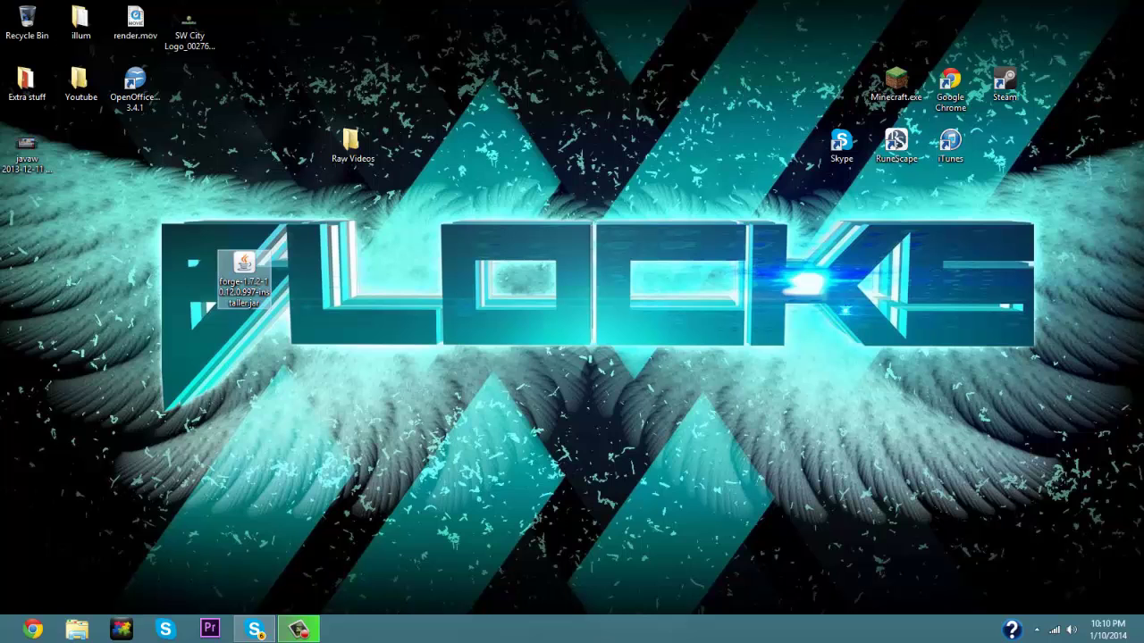
# Look through the programs available for opening the Forge installer jar, including the Java executables in Program Files\Java\jre7\bin.
pyautogui.rightClick(247, 284)
pyautogui.moveTo(303, 353)
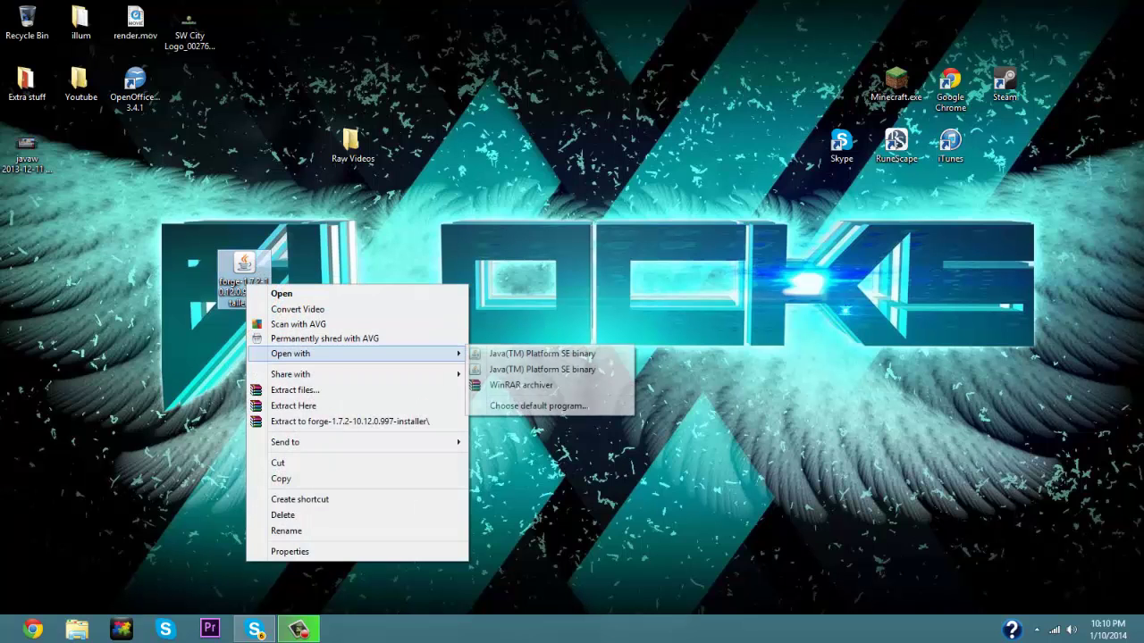
pyautogui.click(538, 406)
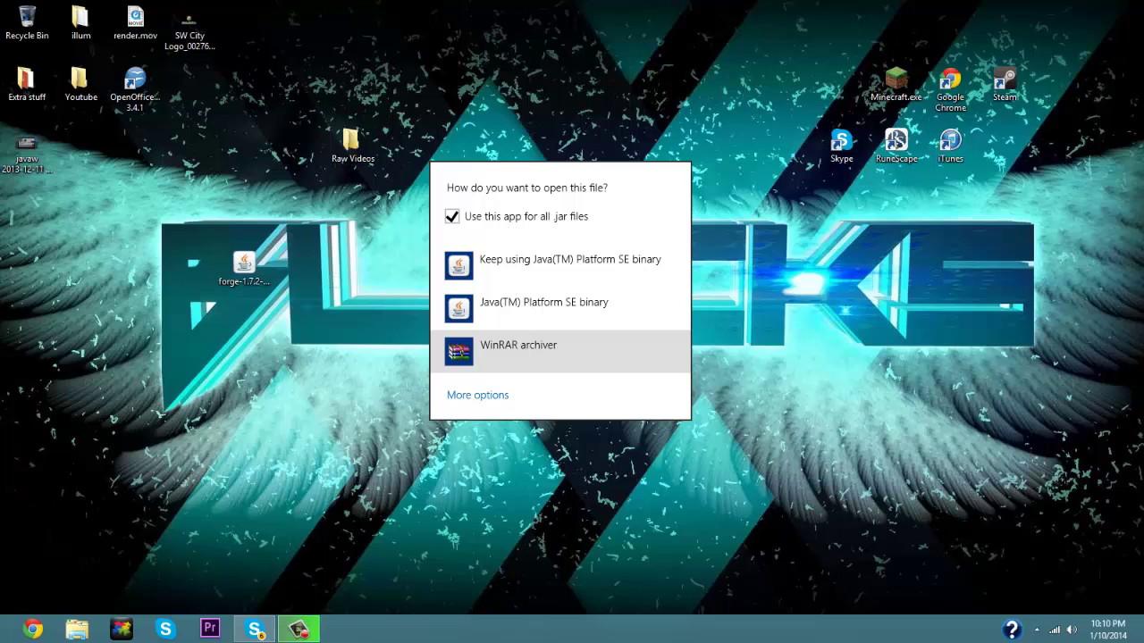
pyautogui.click(477, 395)
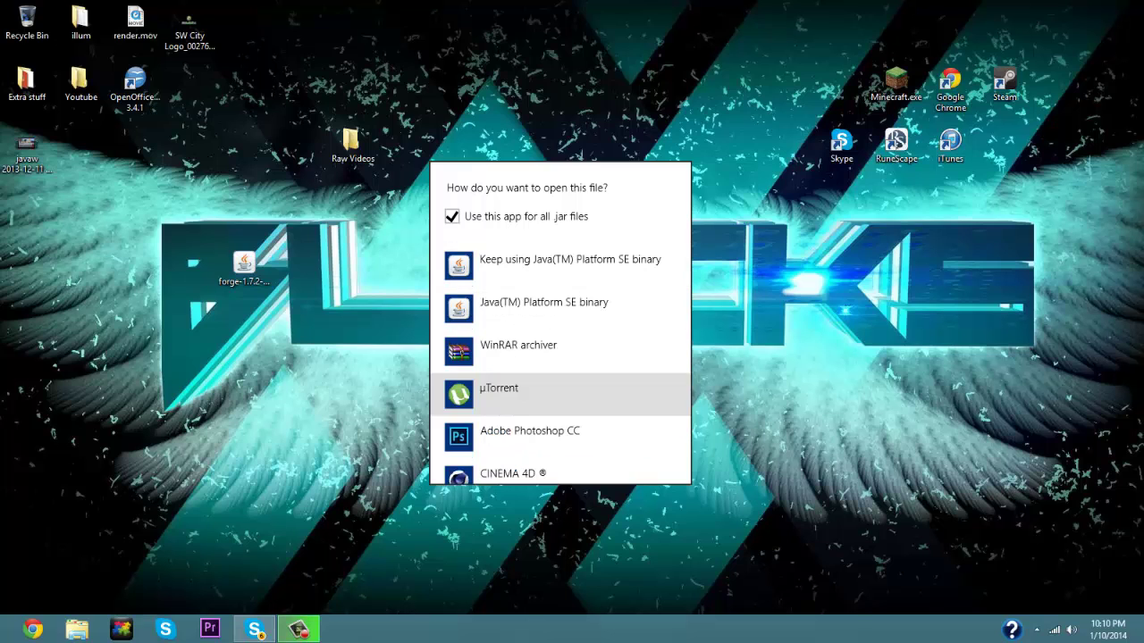
pyautogui.scroll(-5, 536, 402)
pyautogui.scroll(-4, 536, 402)
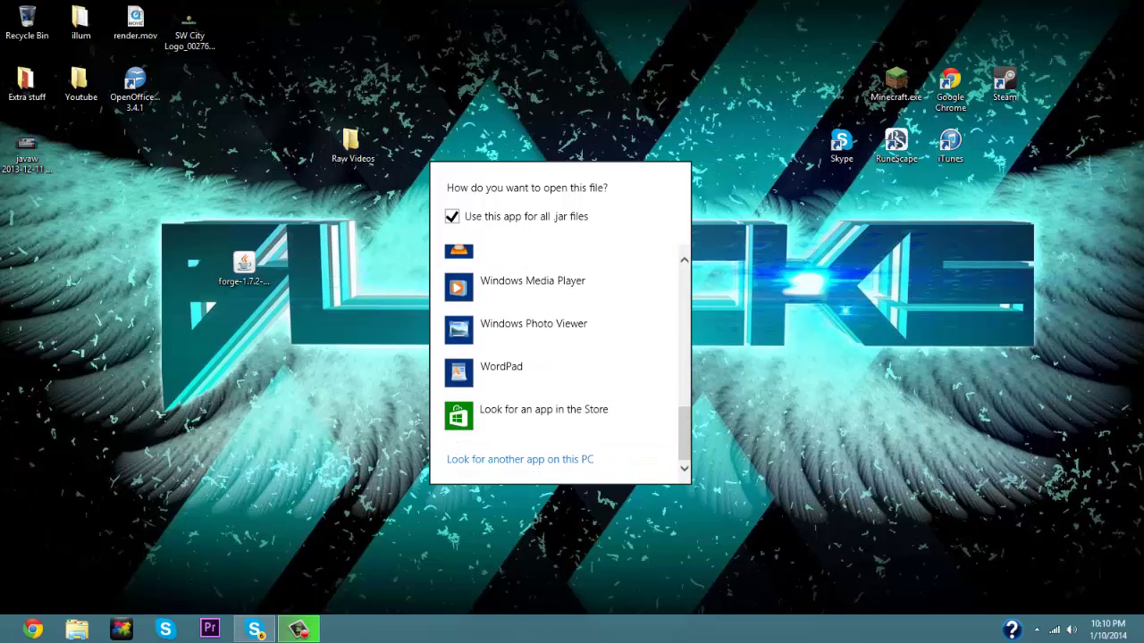
pyautogui.click(520, 460)
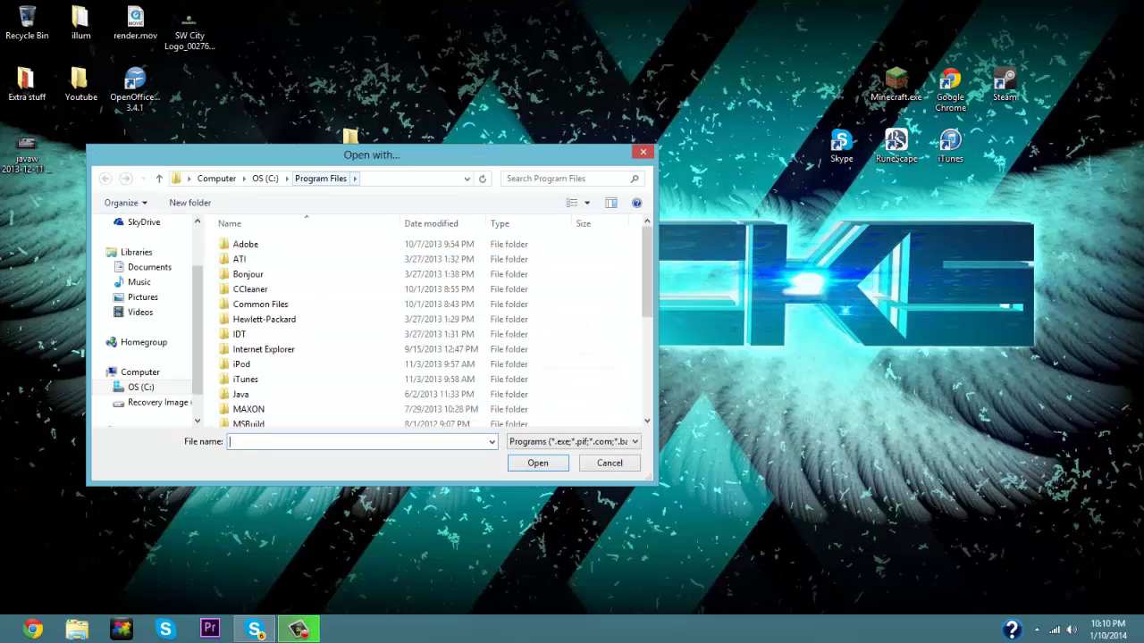
pyautogui.doubleClick(241, 394)
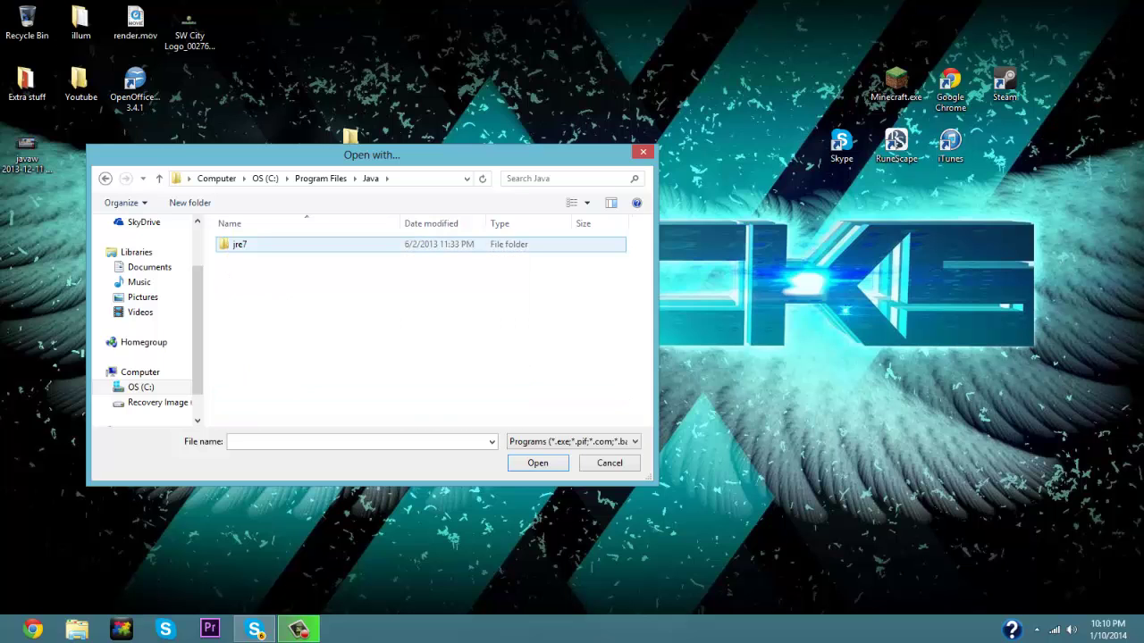
pyautogui.doubleClick(239, 244)
pyautogui.press('Return')
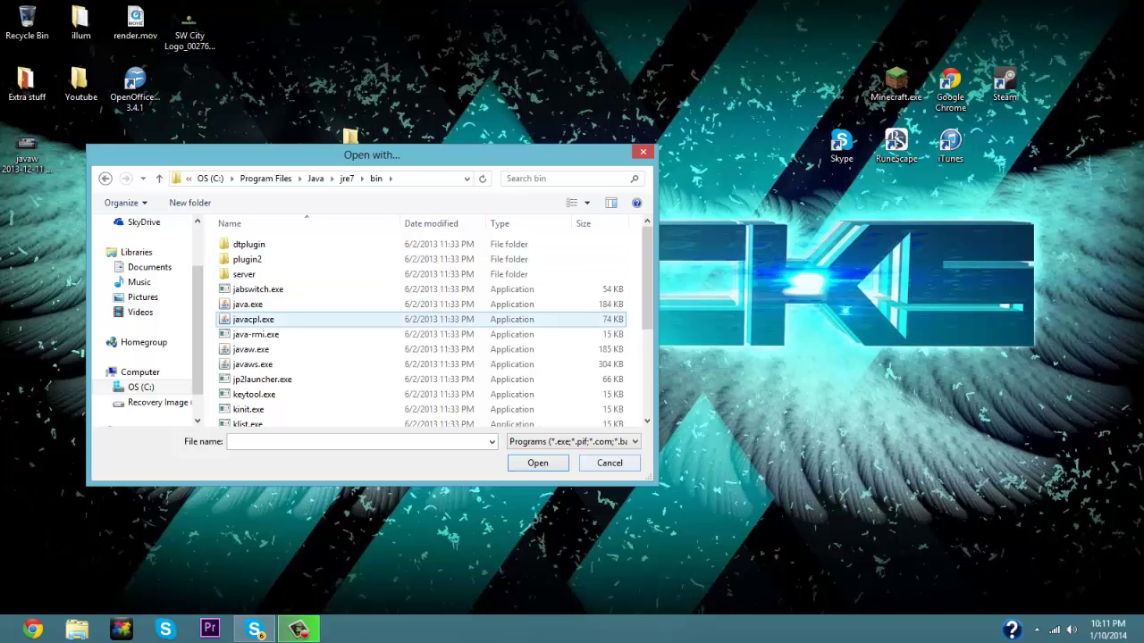
pyautogui.click(609, 463)
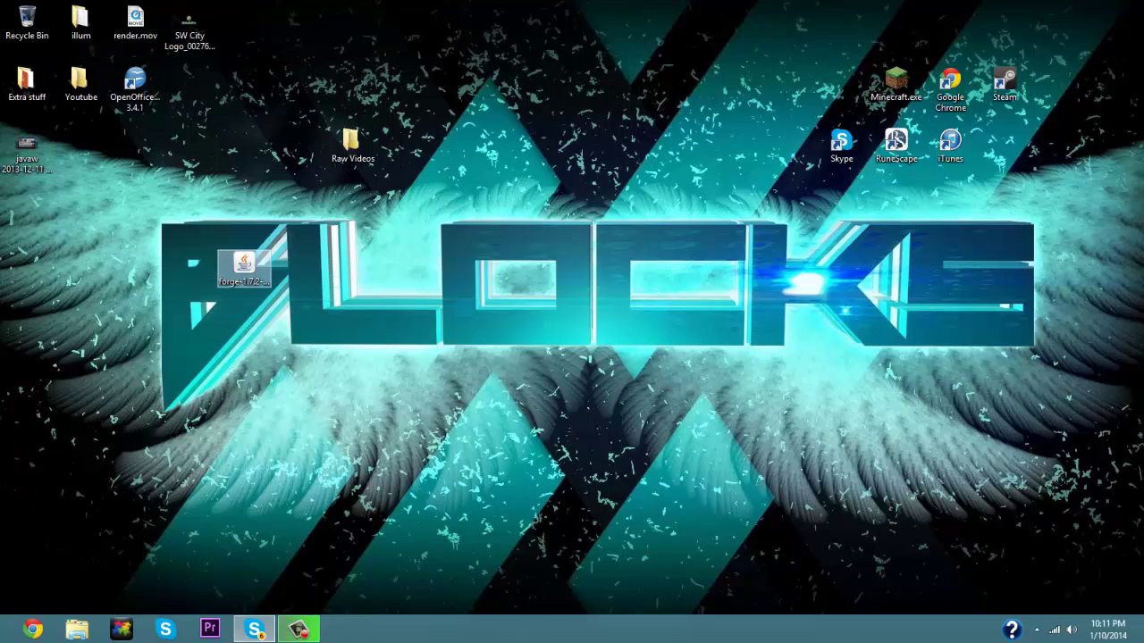
# Open the Forge installer jar on the desktop with Java(TM) Platform SE binary and bring the Mod system installer window into focus.
pyautogui.rightClick(245, 271)
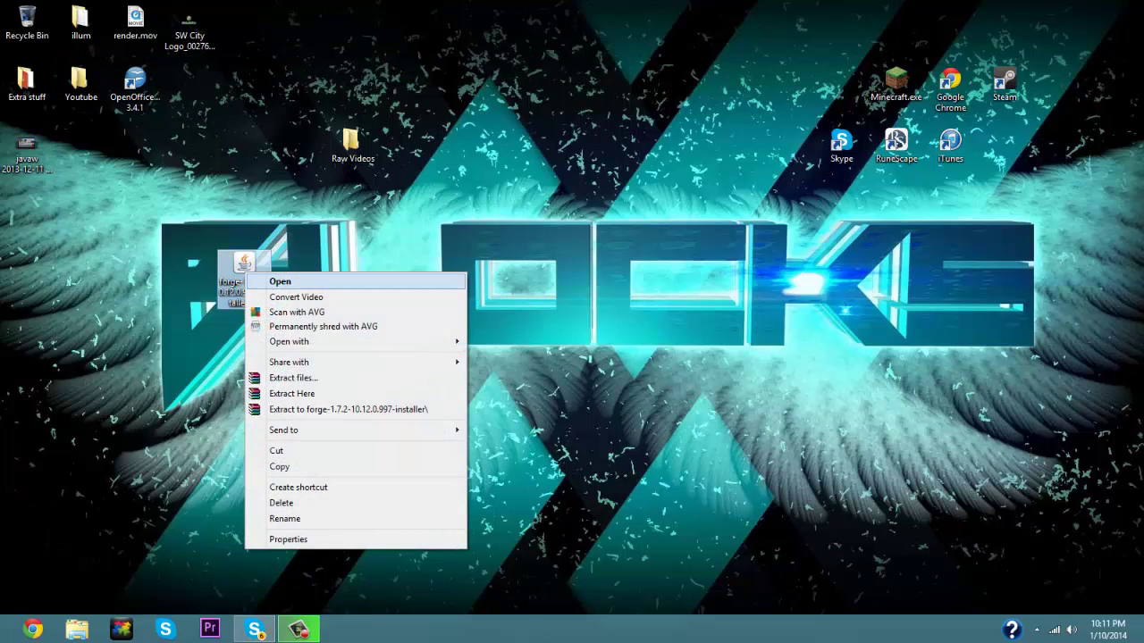
pyautogui.moveTo(295, 341)
pyautogui.click(539, 341)
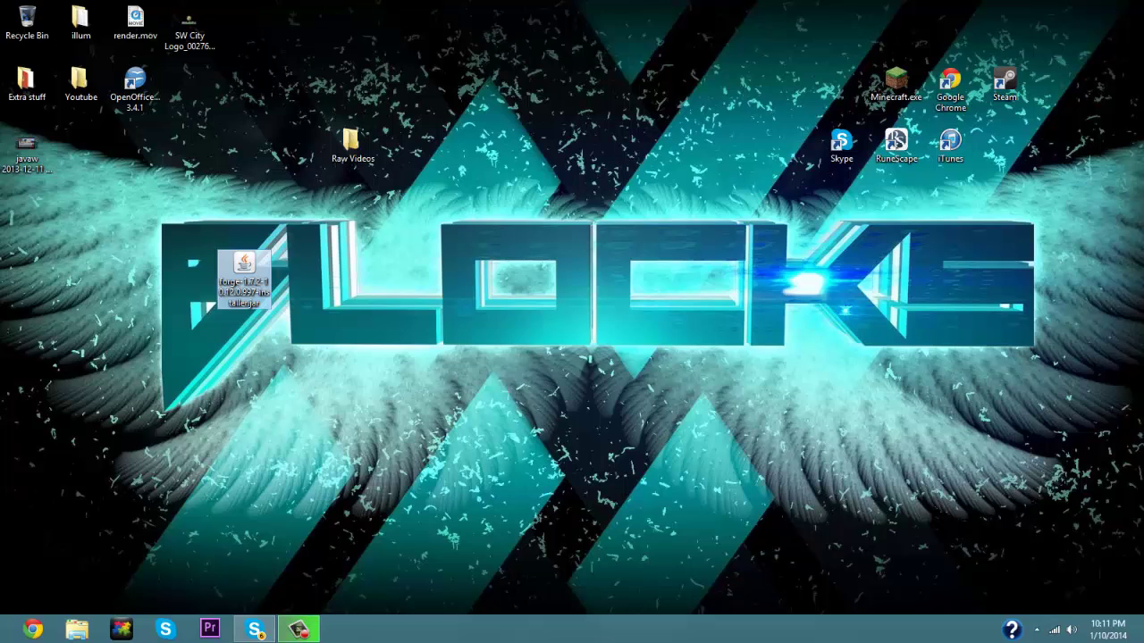
pyautogui.rightClick(261, 292)
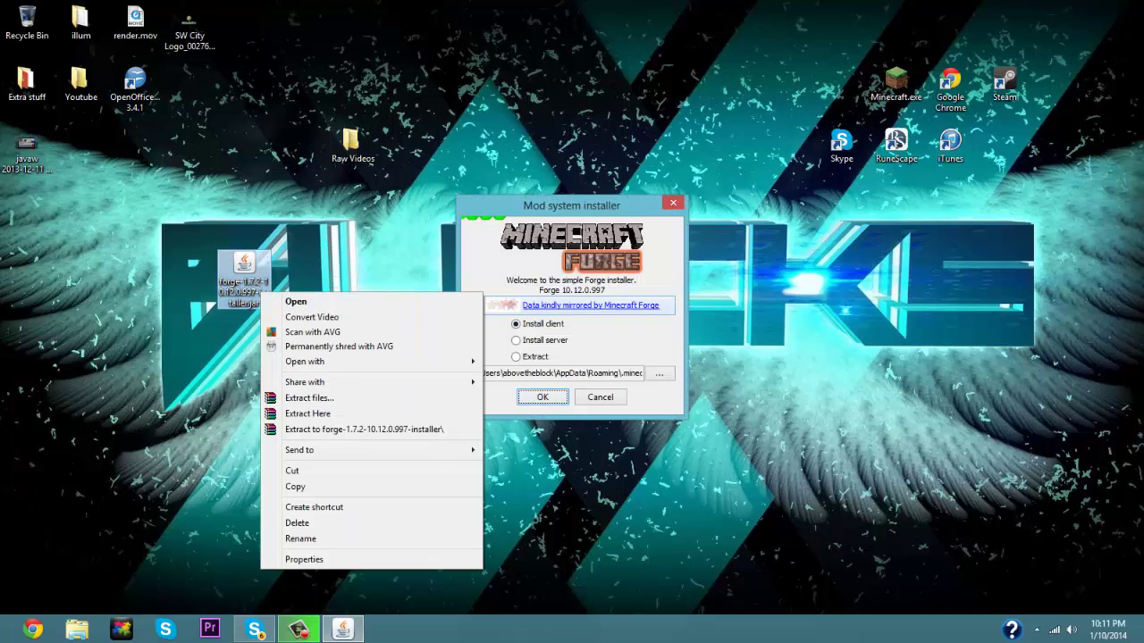
pyautogui.click(384, 241)
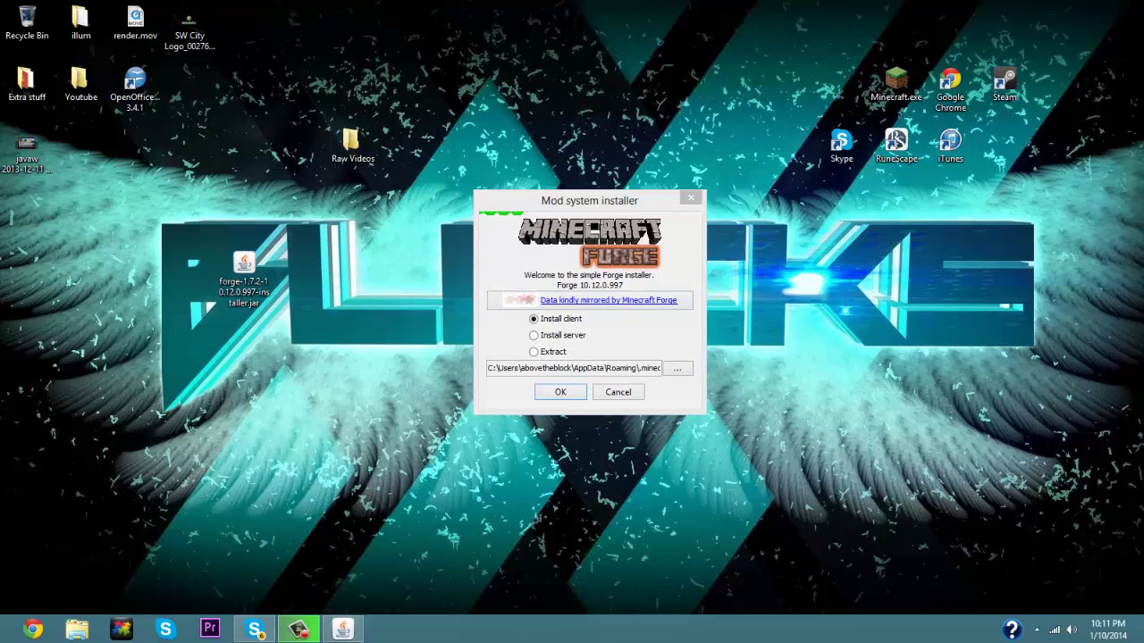
pyautogui.click(589, 201)
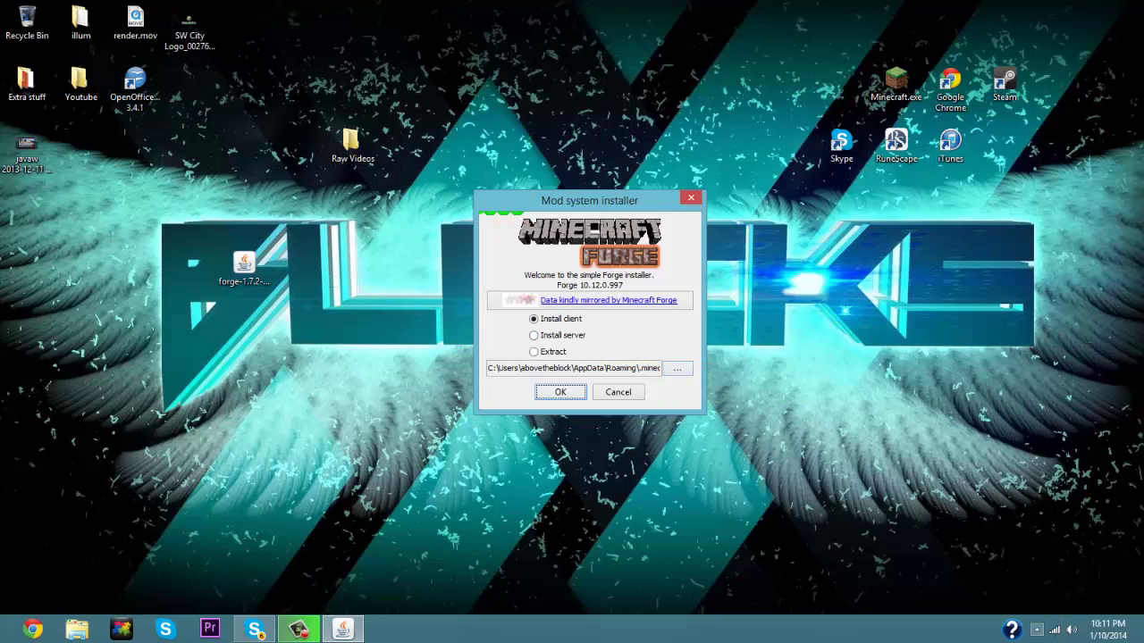
pyautogui.click(1037, 629)
pyautogui.rightClick(1035, 556)
pyautogui.click(1055, 538)
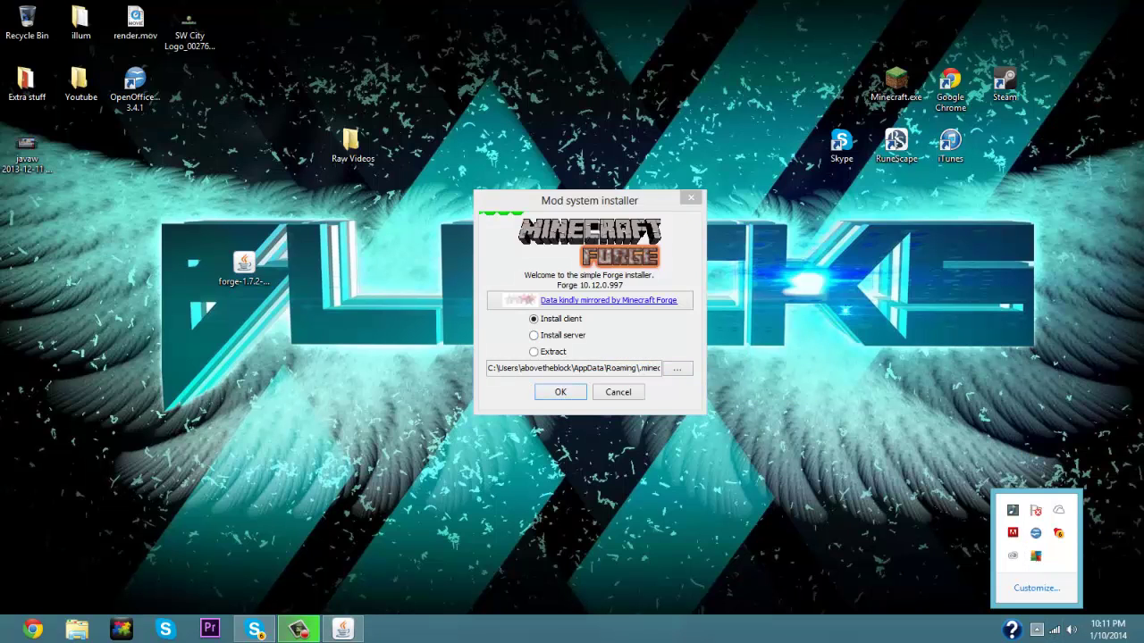
pyautogui.click(594, 343)
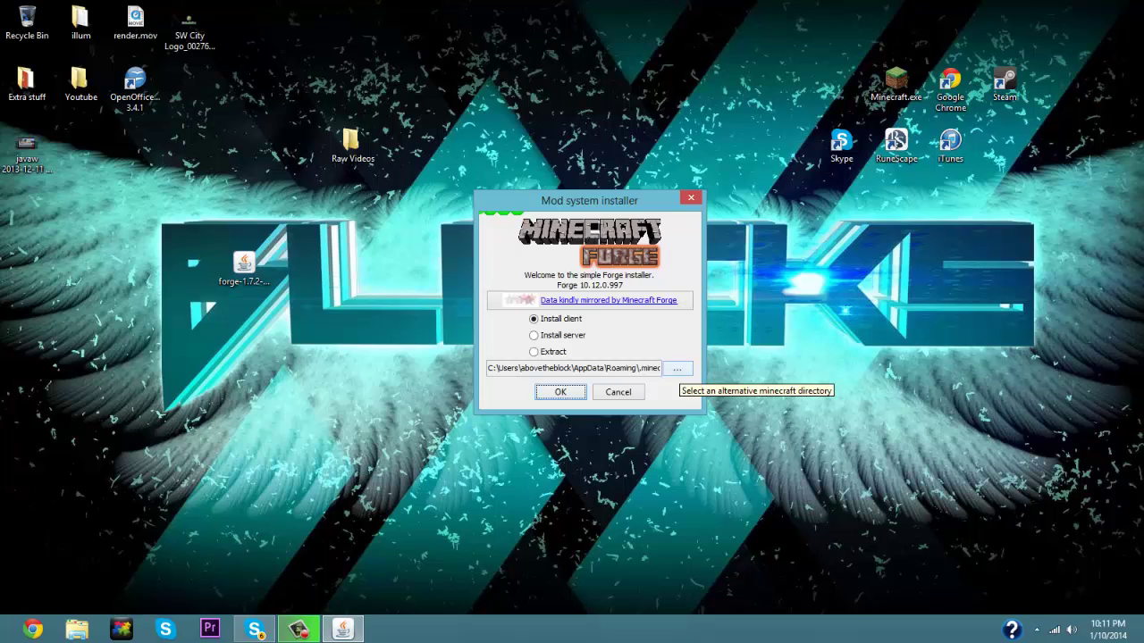
# Look at the .minecraft folder in the installer's alternative Minecraft directory chooser, and cancel the folder selection.
pyautogui.click(676, 369)
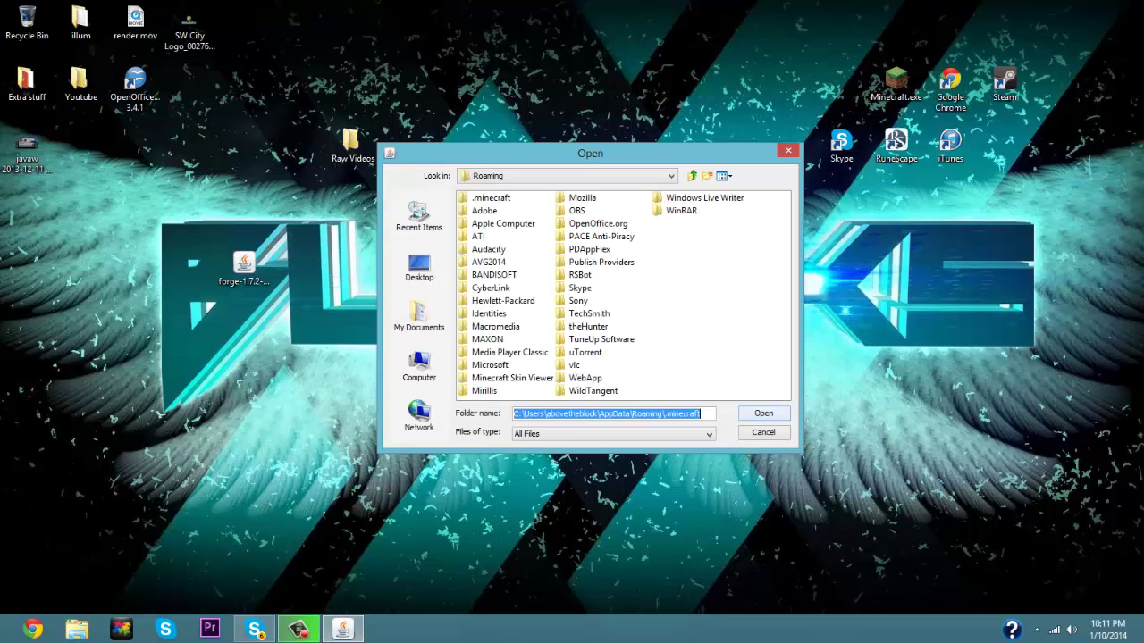
pyautogui.rightClick(494, 194)
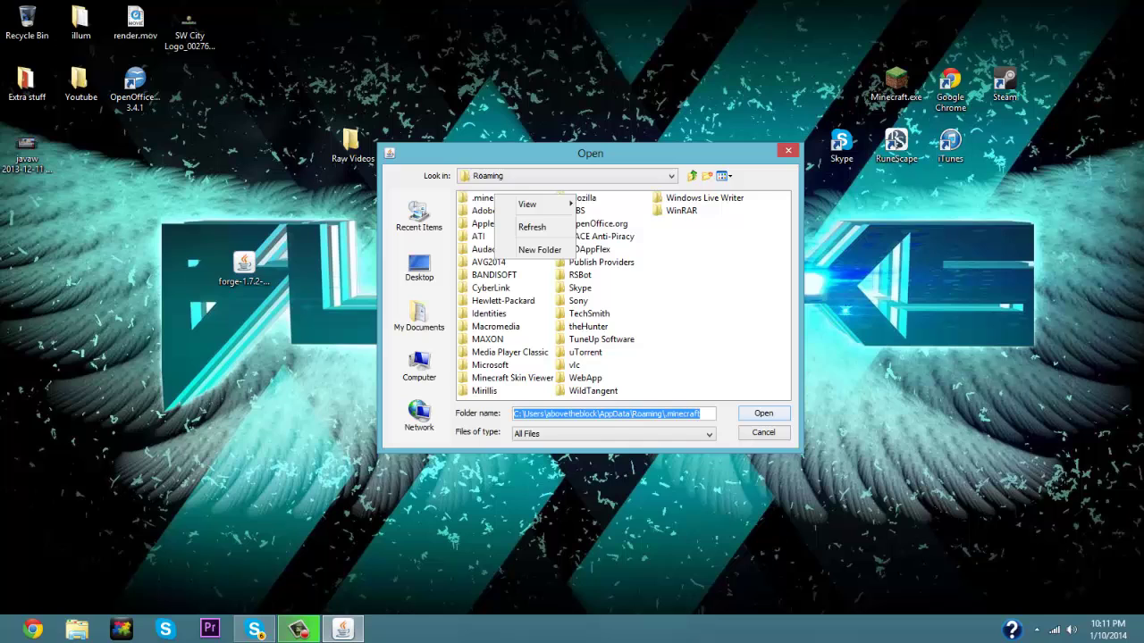
pyautogui.press('Escape')
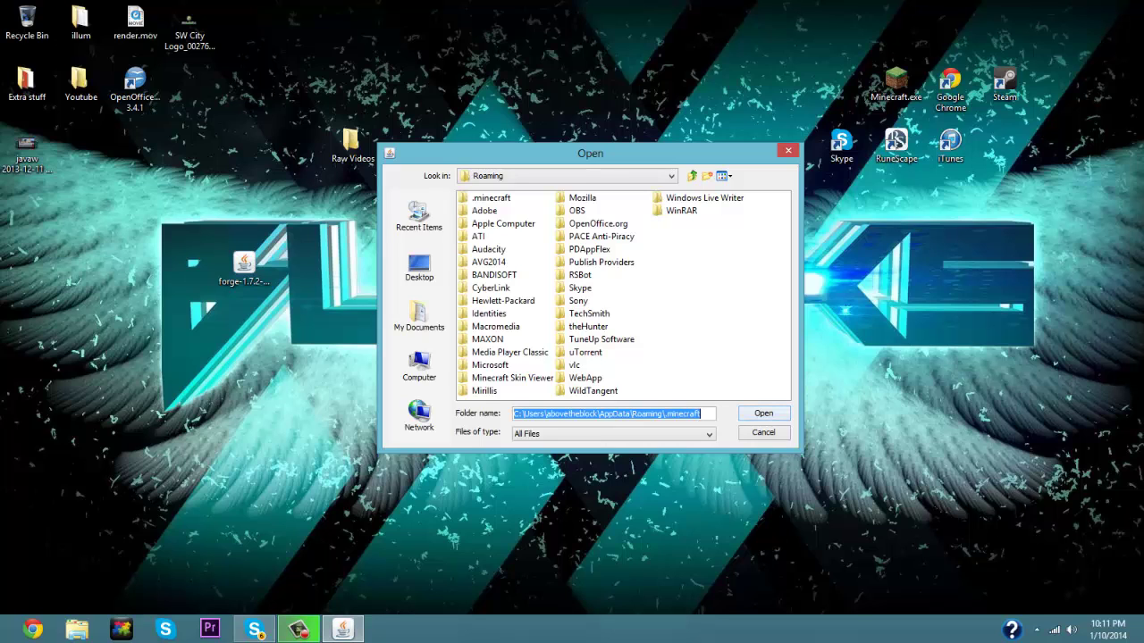
pyautogui.click(764, 432)
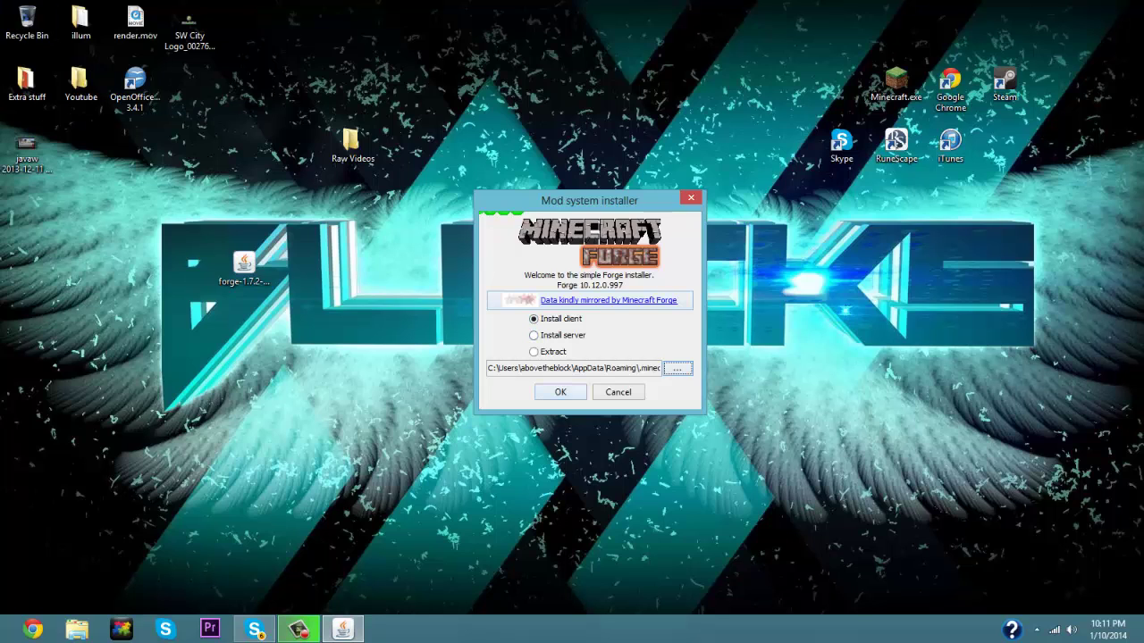
# Install the Forge client into the preset .minecraft directory and dismiss the completion dialog.
pyautogui.click(561, 392)
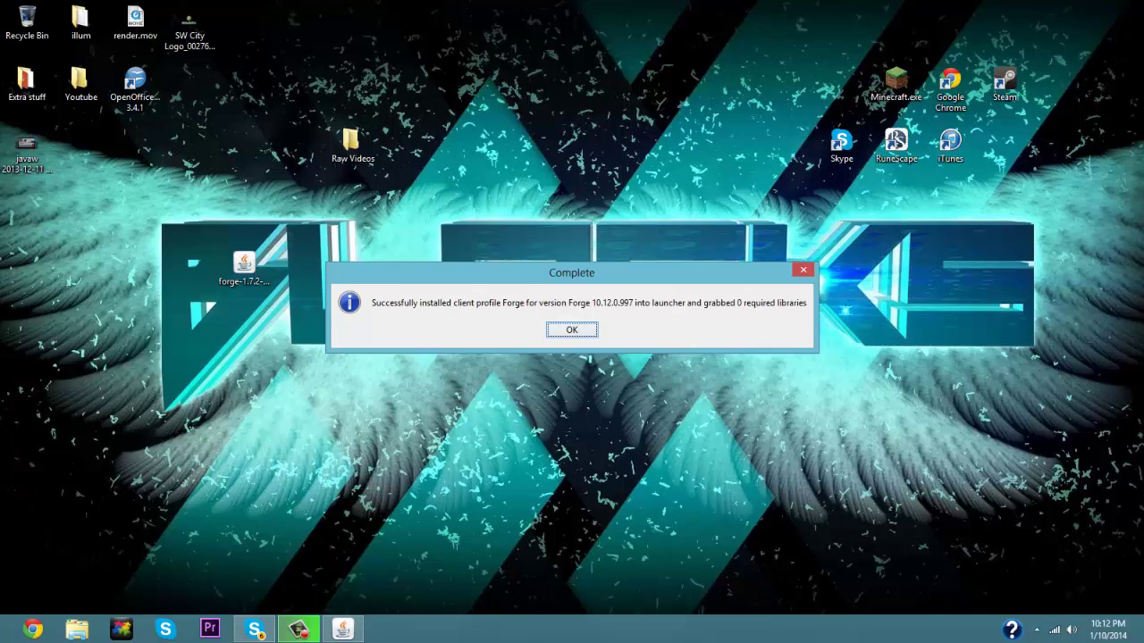
pyautogui.press('Return')
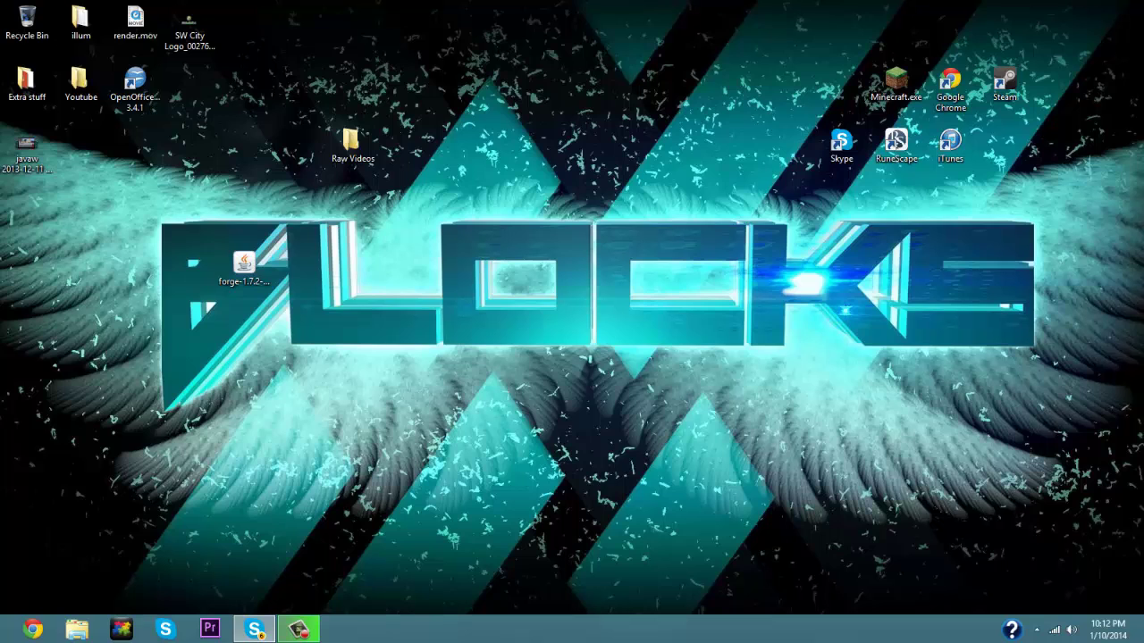
# Open the Minecraft launcher with the already logged-in account and start the game with the Forge profile.
pyautogui.doubleClick(897, 82)
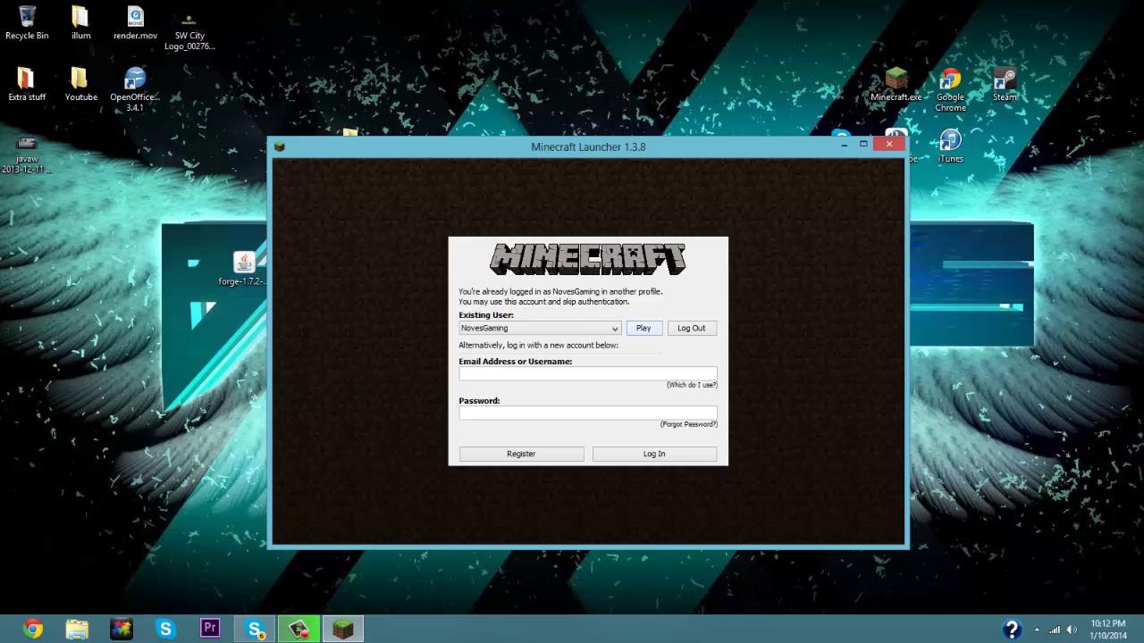
pyautogui.click(643, 328)
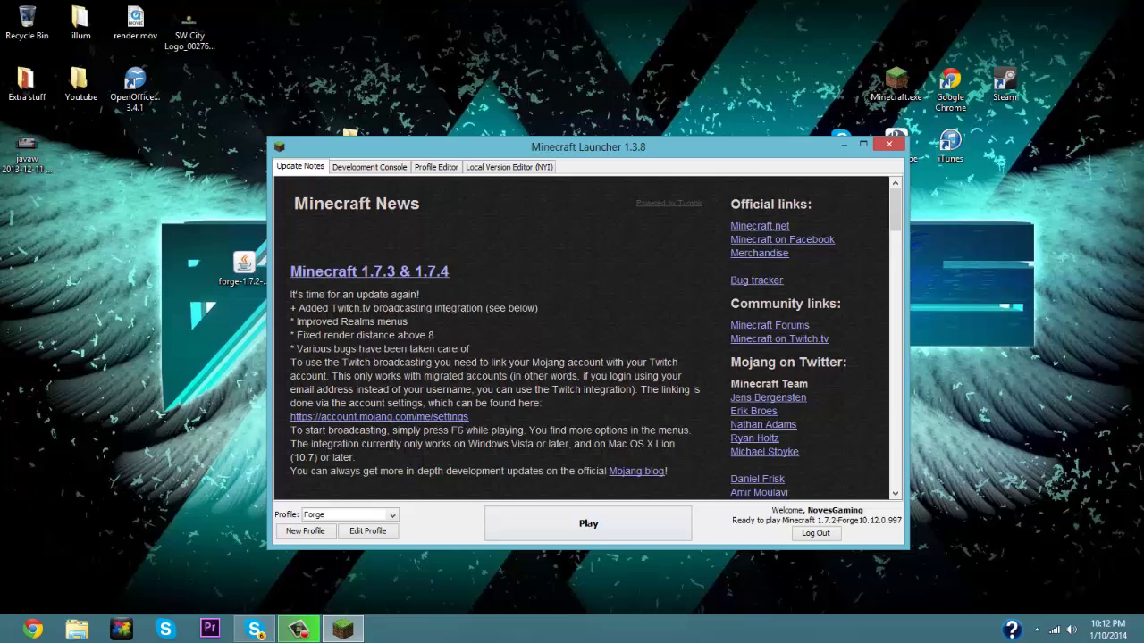
pyautogui.click(392, 515)
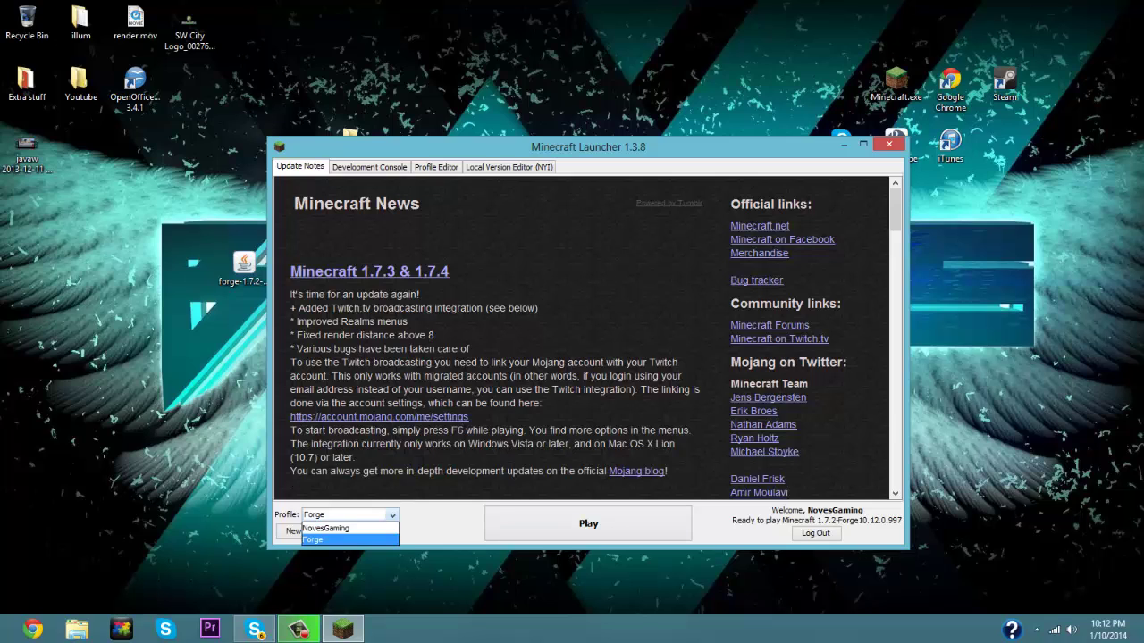
pyautogui.click(348, 540)
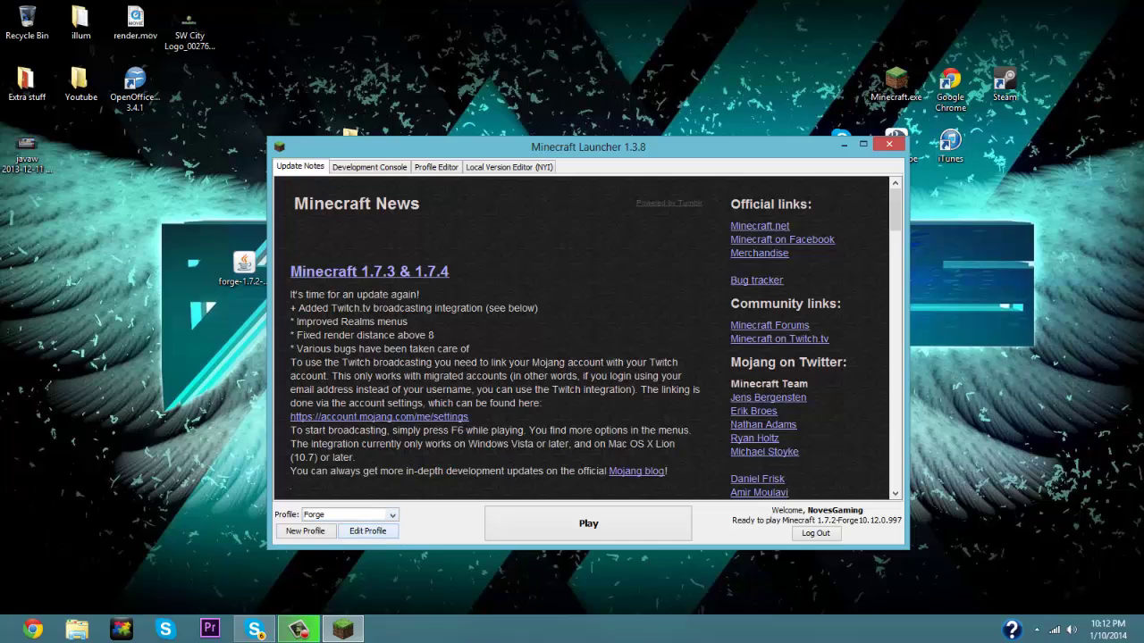
pyautogui.click(390, 515)
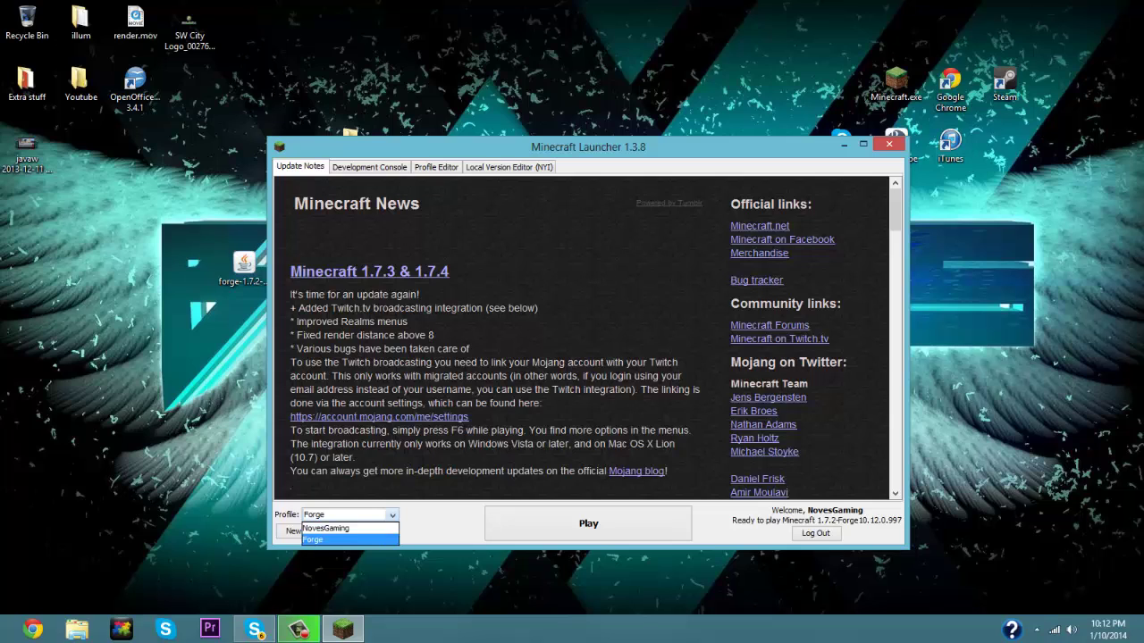
pyautogui.click(366, 539)
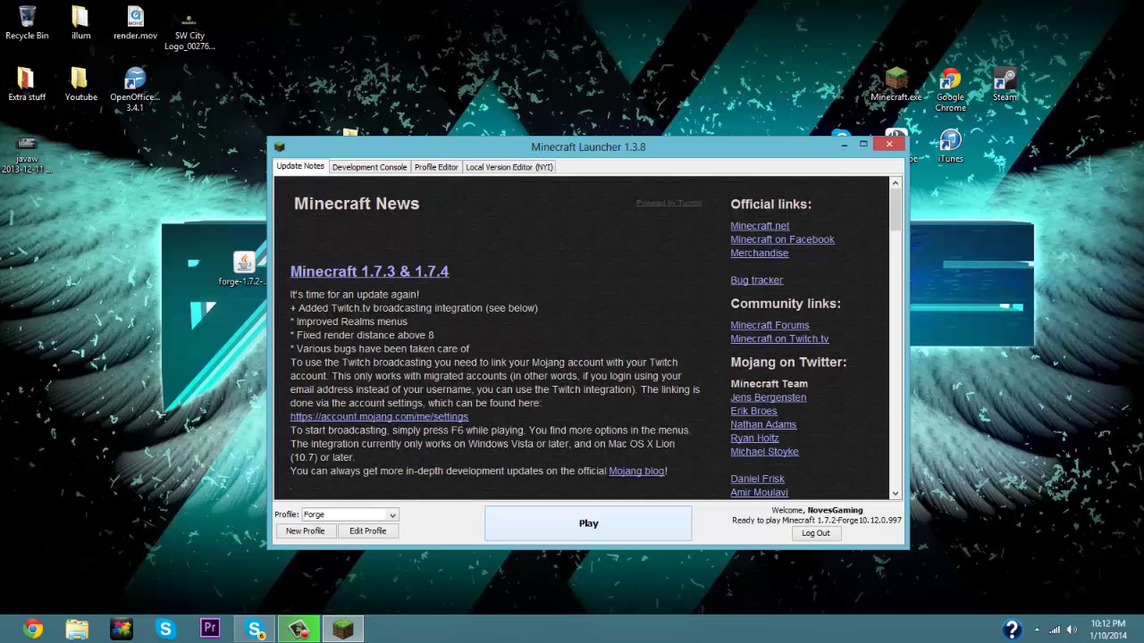
pyautogui.click(588, 523)
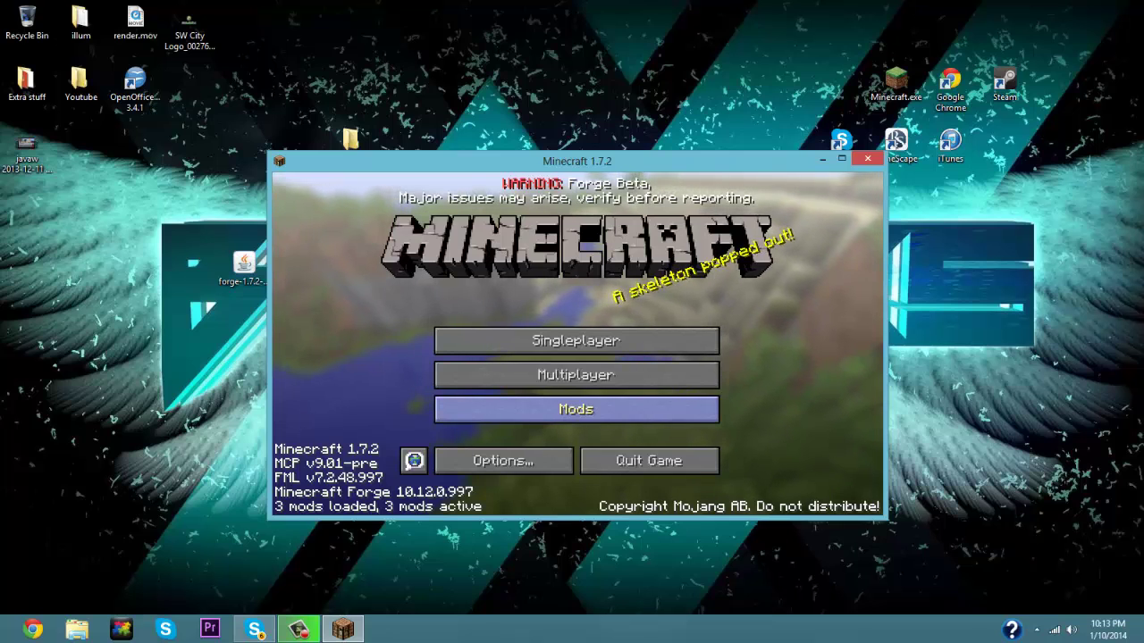
# Examine the details of Minecraft Coder Pack, Forge Mod Loader and Minecraft Forge in the game's Mod List, and quit the game.
pyautogui.click(576, 408)
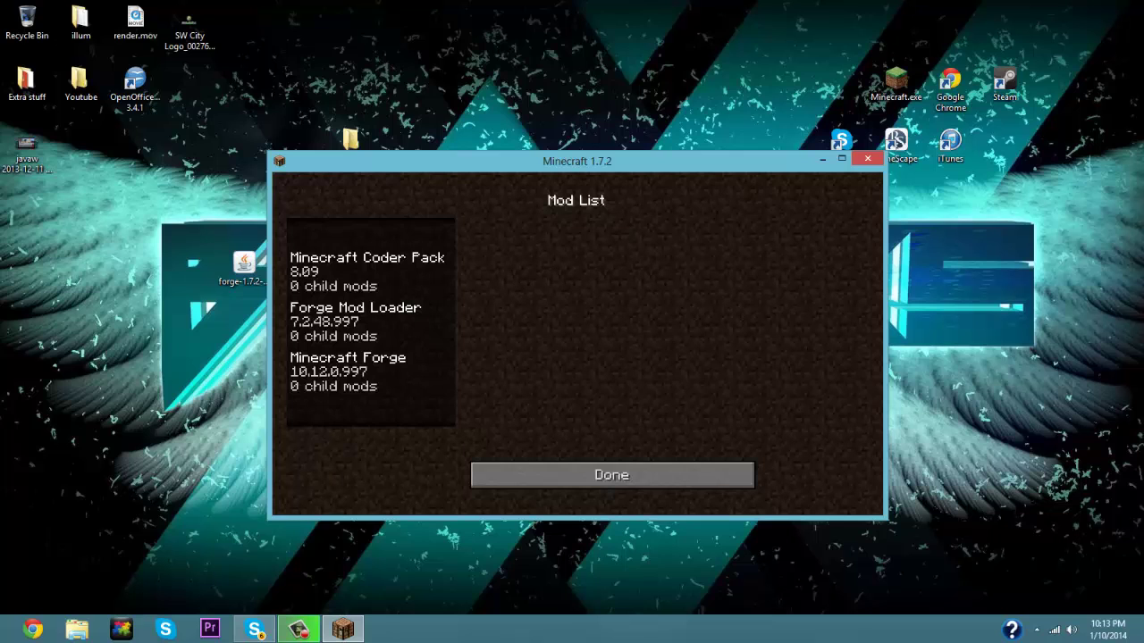
pyautogui.click(368, 371)
pyautogui.click(368, 321)
pyautogui.click(368, 272)
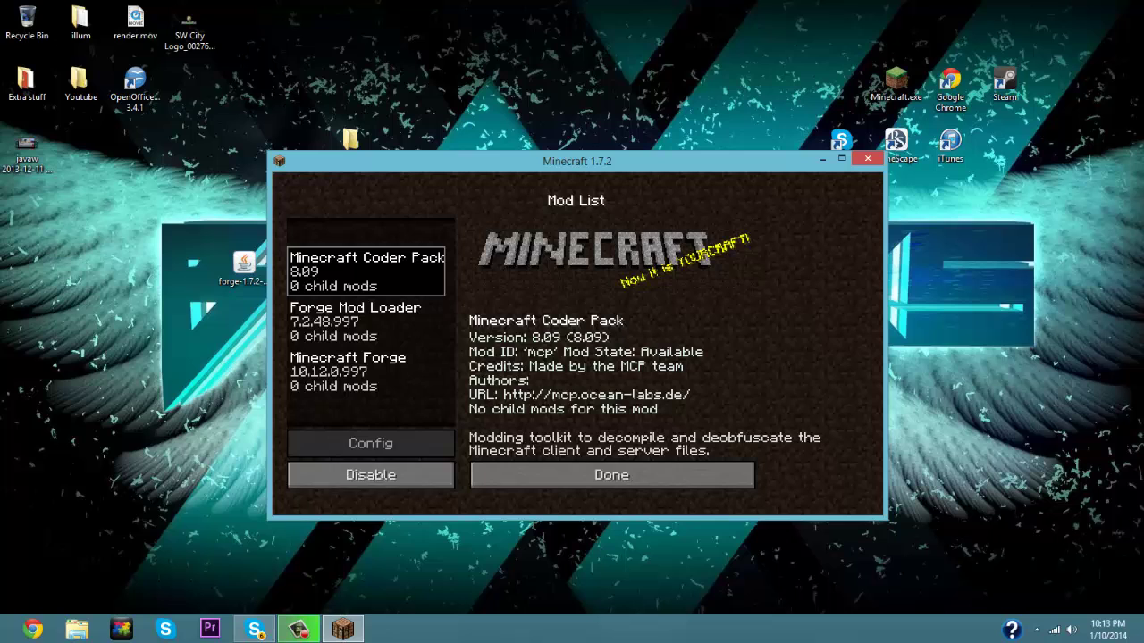
pyautogui.click(355, 322)
pyautogui.click(348, 371)
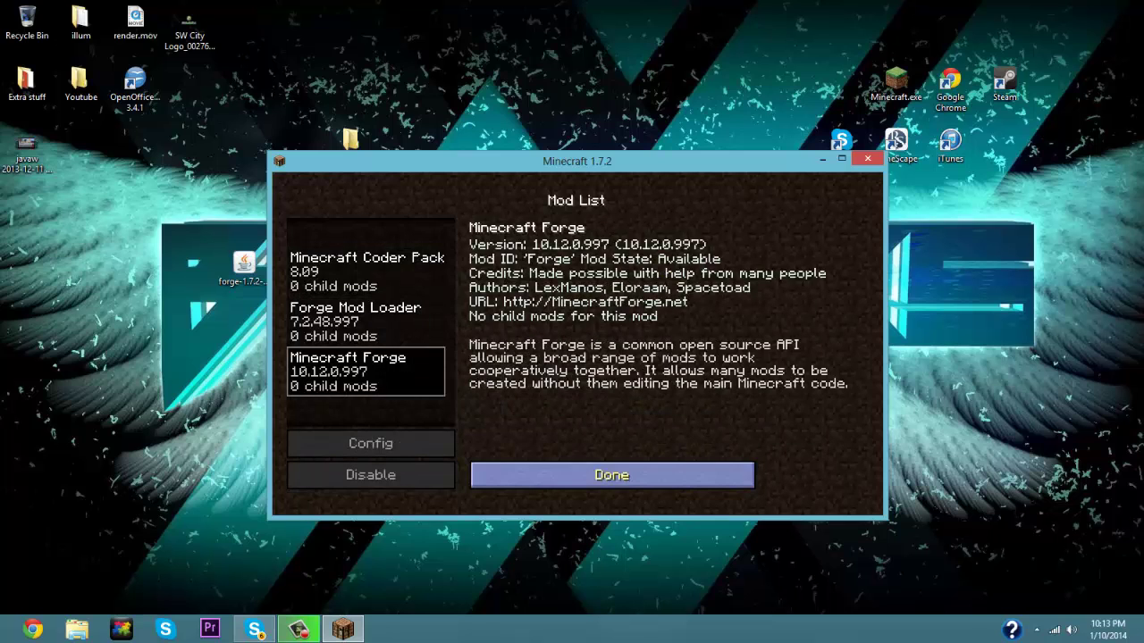
pyautogui.click(612, 475)
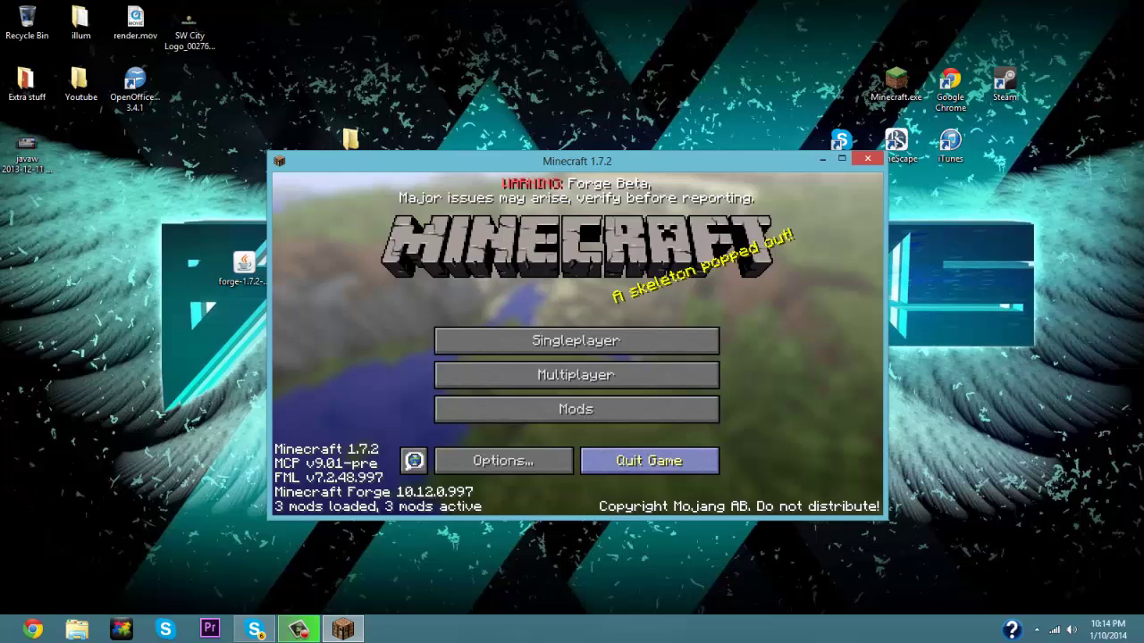
pyautogui.click(649, 460)
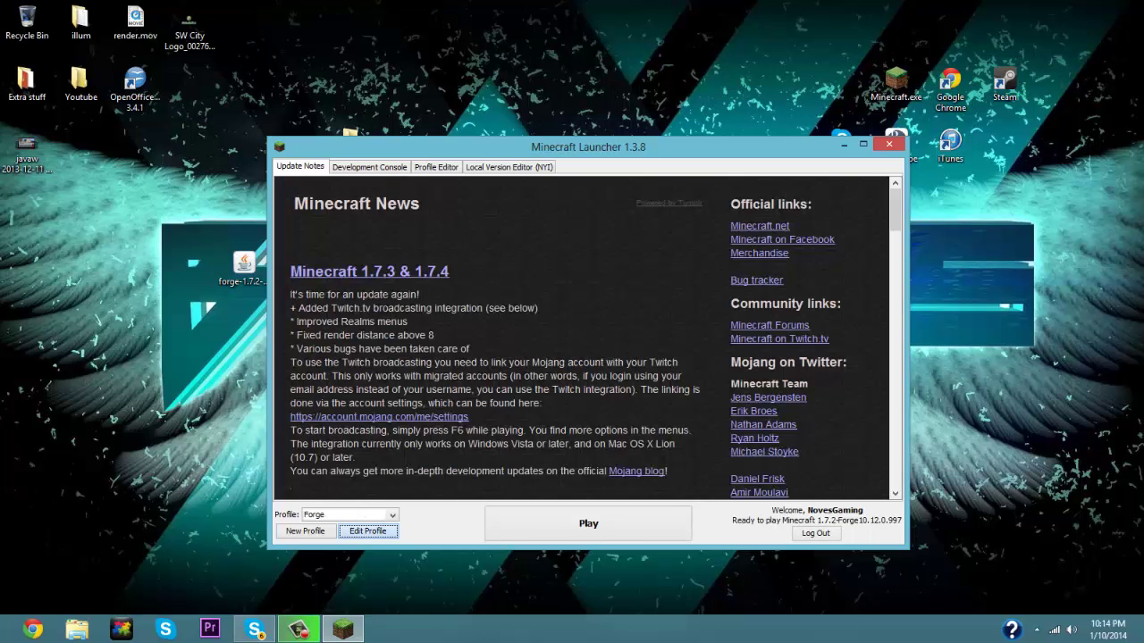
# View the mods folder in the Forge profile's game directory, and close the folder window and the profile settings without saving.
pyautogui.click(367, 531)
pyautogui.click(624, 480)
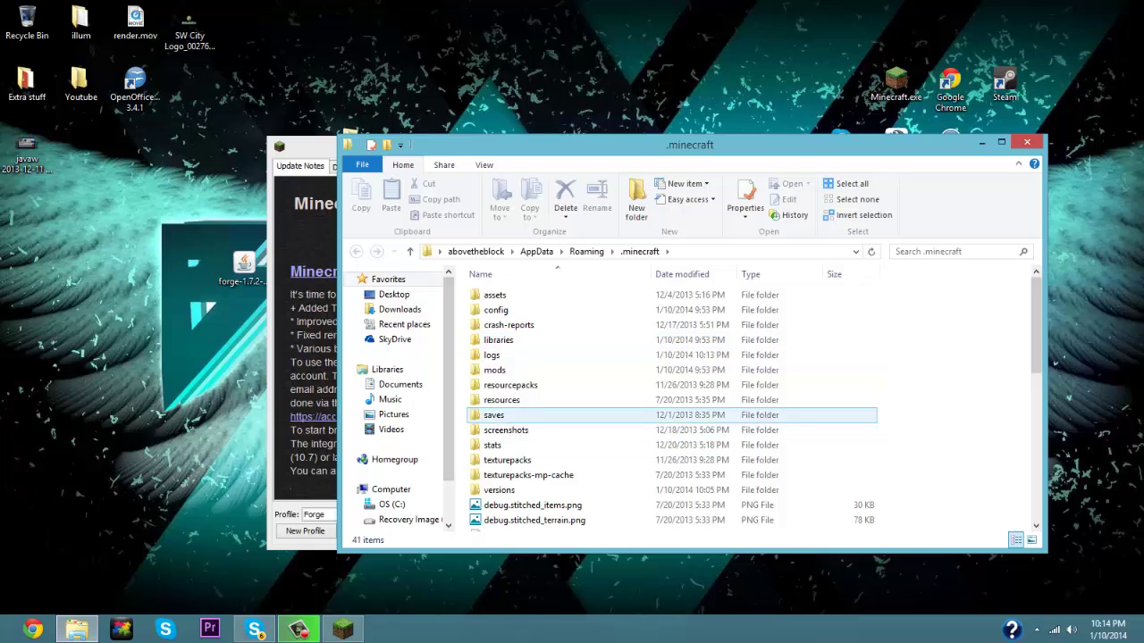
pyautogui.doubleClick(494, 370)
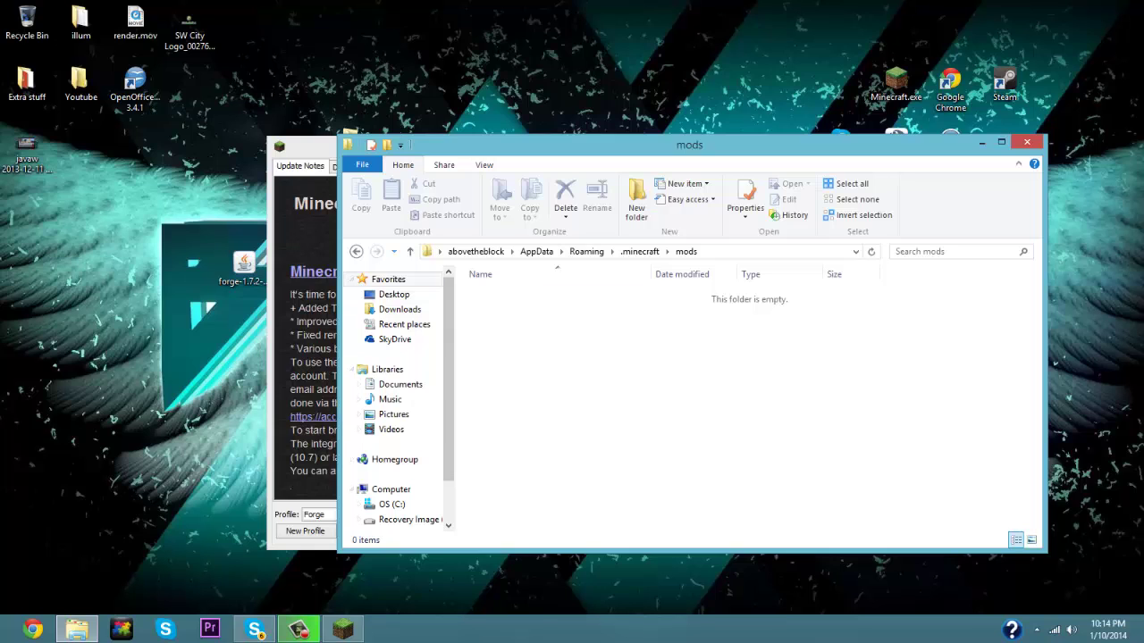
pyautogui.click(356, 252)
pyautogui.click(376, 252)
pyautogui.click(1027, 142)
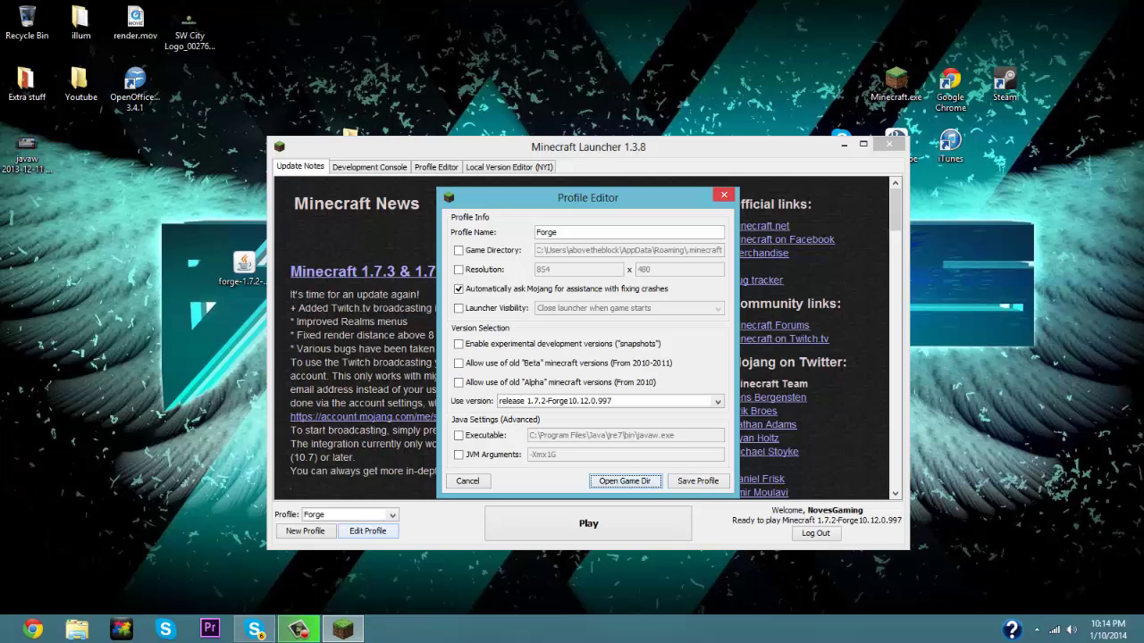
pyautogui.click(724, 194)
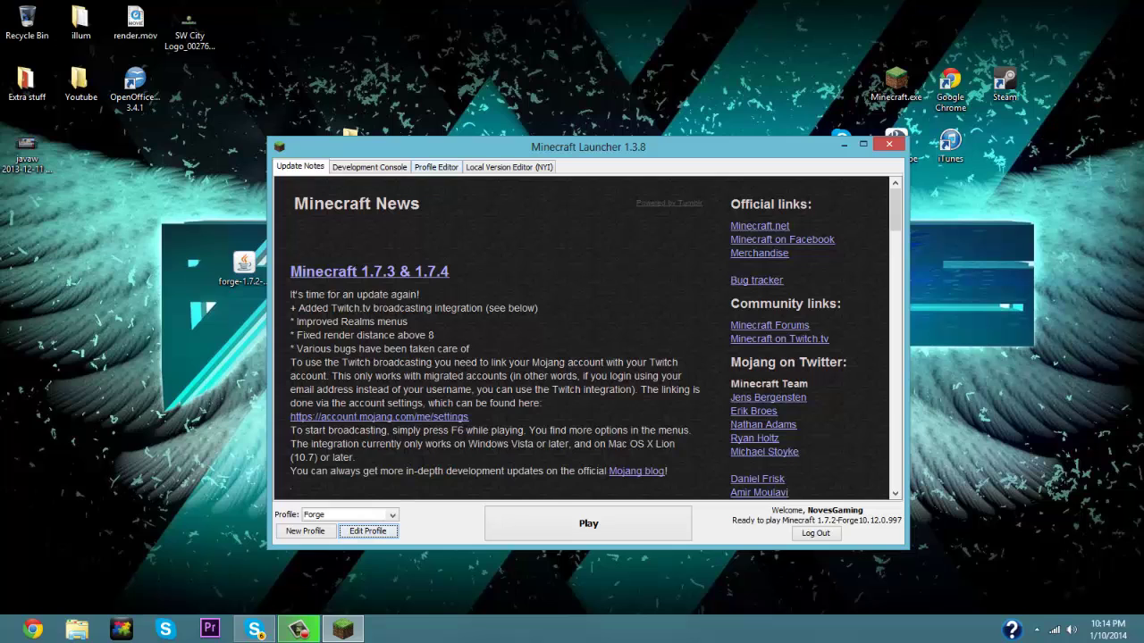
# Try to delete the Forge profile from the launcher's profile list, and cancel the deletion.
pyautogui.click(436, 167)
pyautogui.rightClick(349, 211)
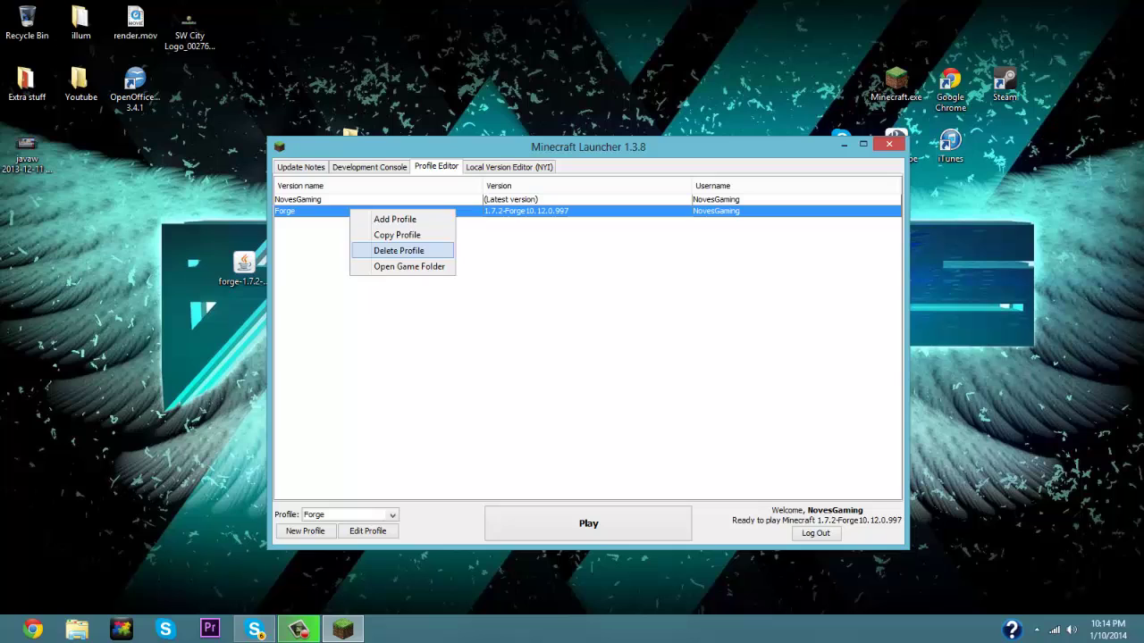
pyautogui.click(399, 250)
pyautogui.click(623, 365)
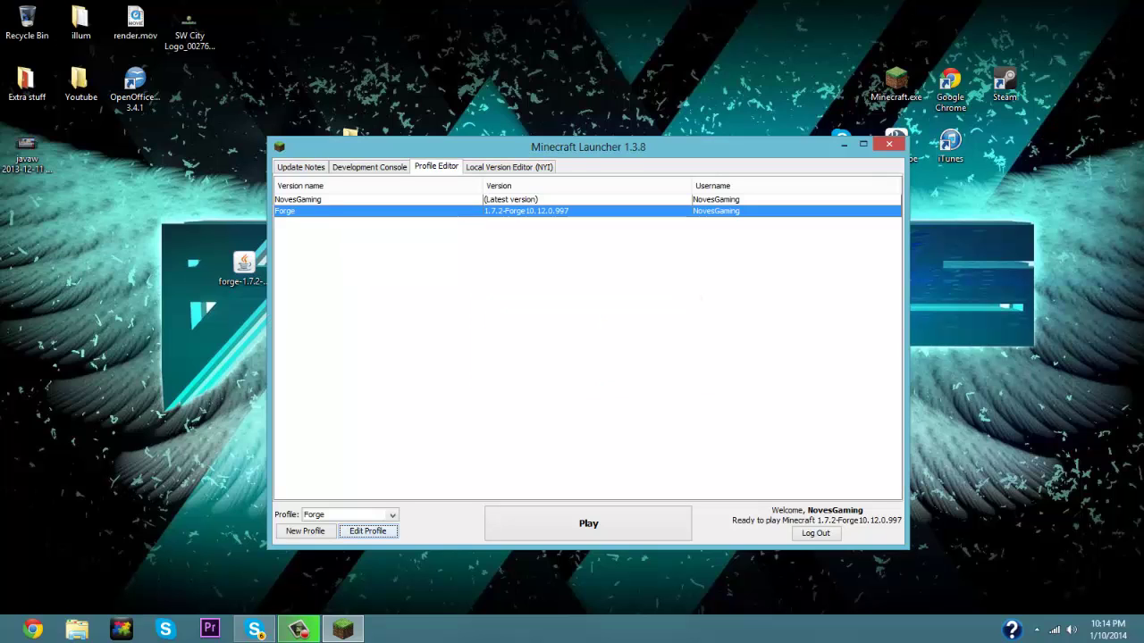